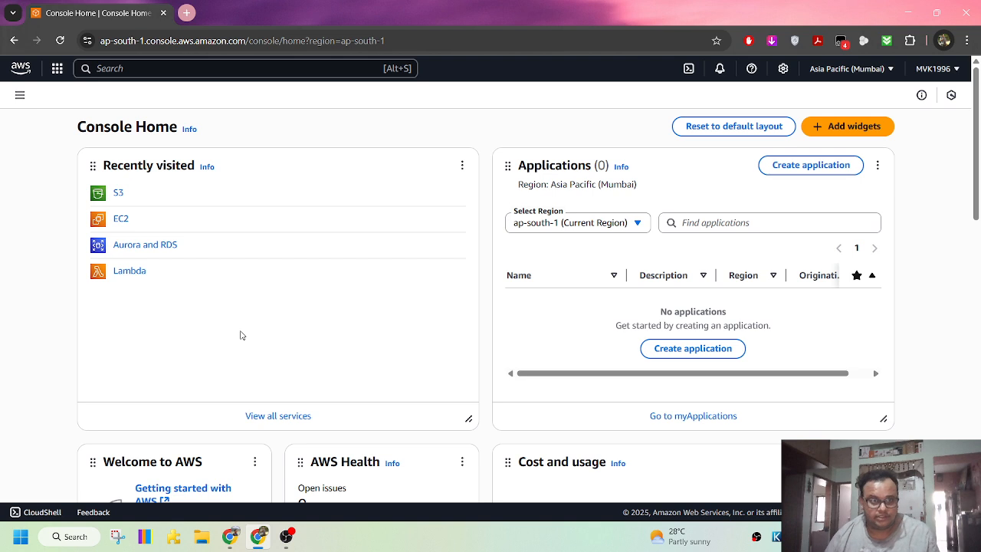
Open the Lambda service and view the Python sample code in its How it works section.
{"action": "left_click", "coordinate": [141, 273]}
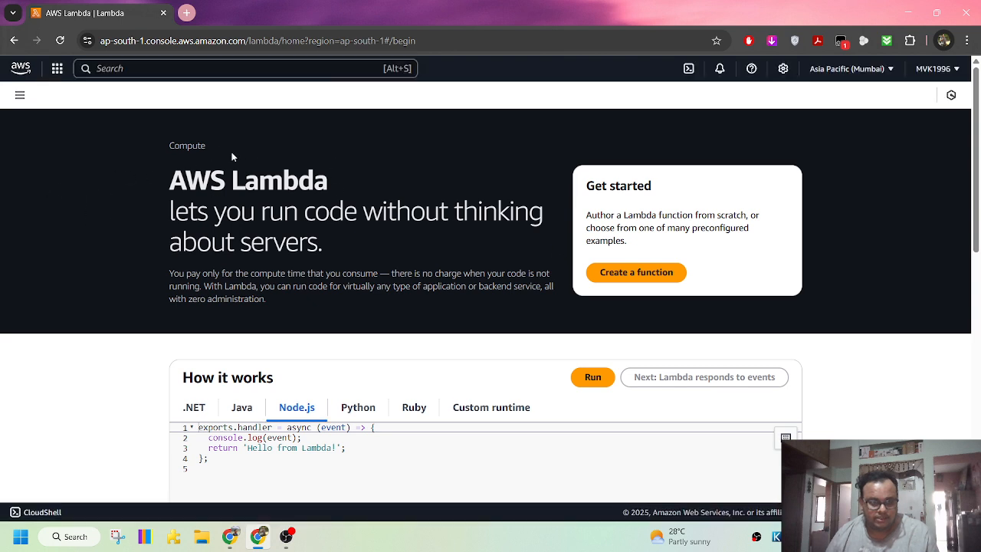
{"action": "left_click_drag", "start_coordinate": [172, 182], "coordinate": [354, 233]}
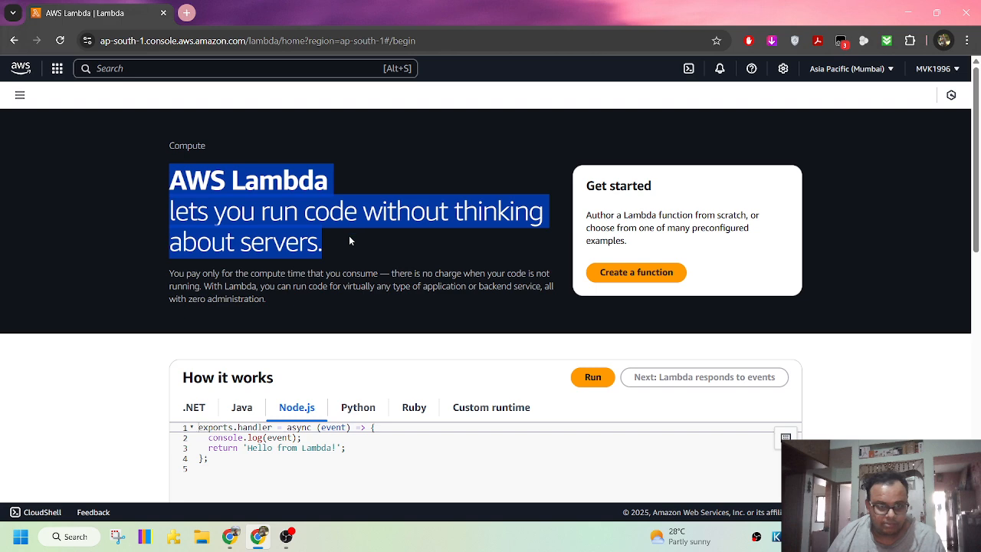
{"action": "left_click", "coordinate": [348, 240]}
{"action": "scroll", "coordinate": [349, 241], "scroll_direction": "down", "scroll_amount": 2}
{"action": "left_click", "coordinate": [370, 281]}
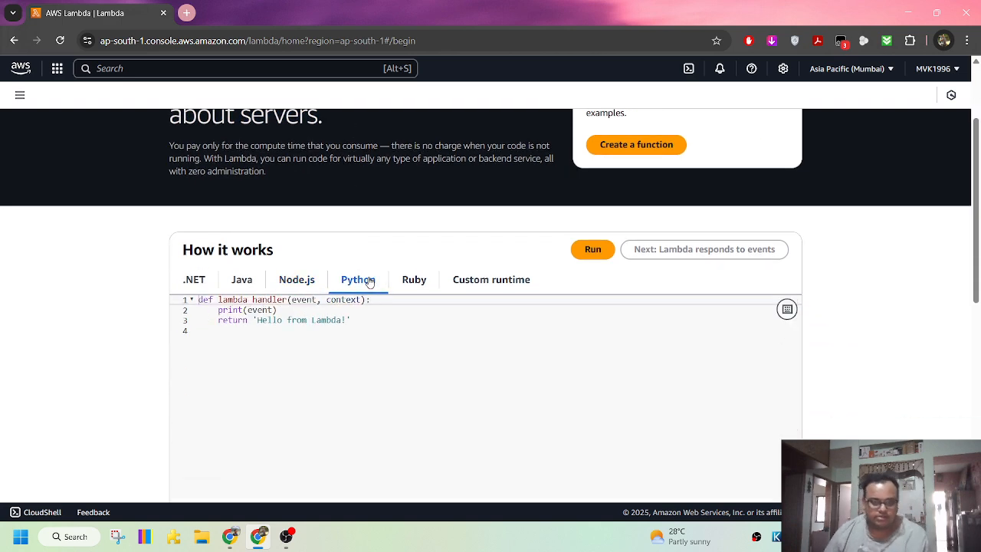
{"action": "scroll", "coordinate": [566, 221], "scroll_direction": "up", "scroll_amount": 2}
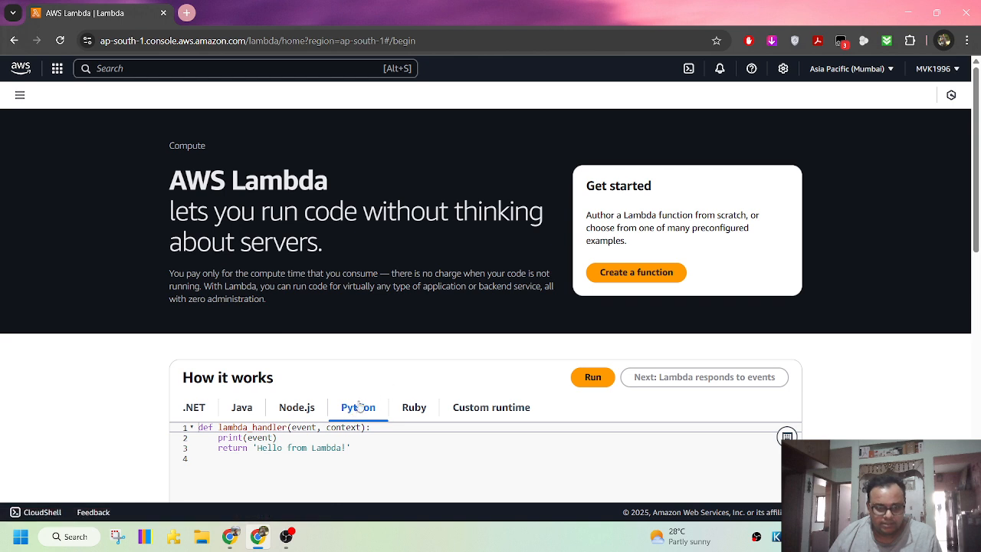
Start creating a Lambda function from scratch and name it MVK1996-myfirstfunction.
{"action": "left_click", "coordinate": [672, 274]}
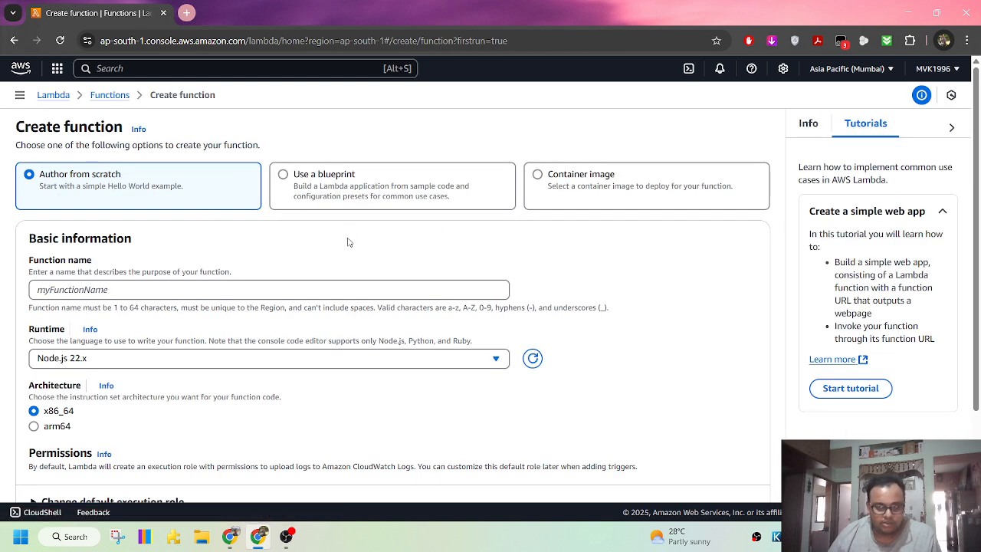
{"action": "scroll", "coordinate": [183, 268], "scroll_direction": "down", "scroll_amount": 1}
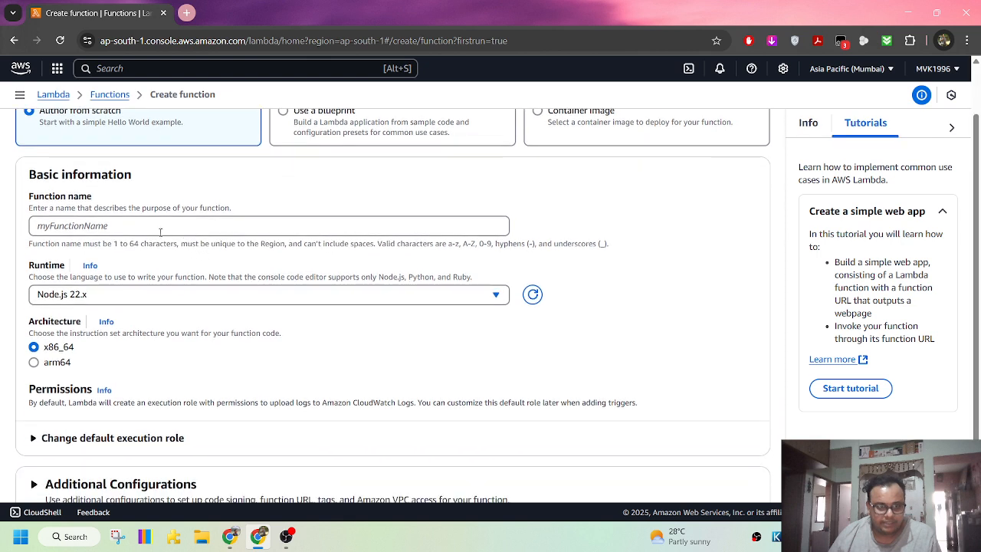
{"action": "left_click", "coordinate": [142, 232]}
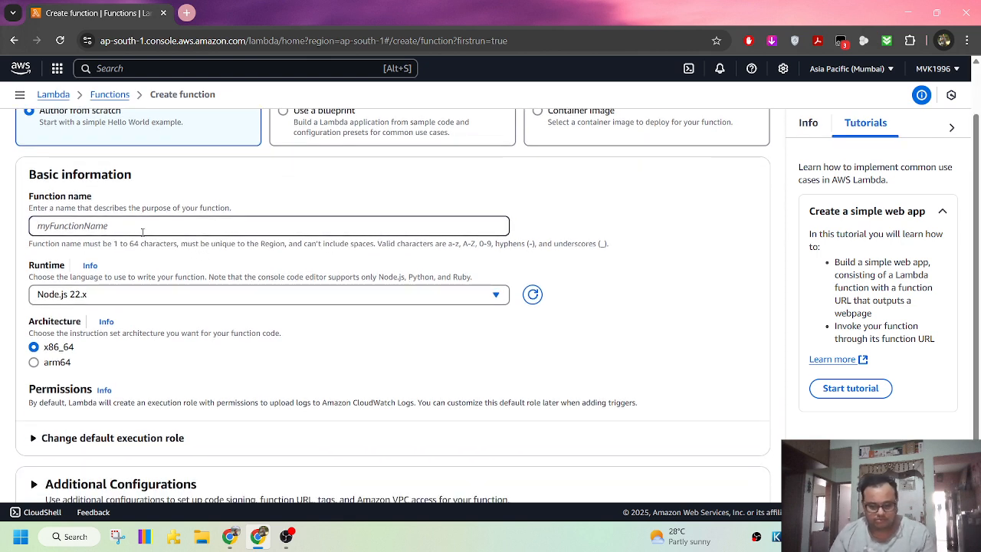
{"action": "type", "text": "MVK1996-myfirstfuction"}
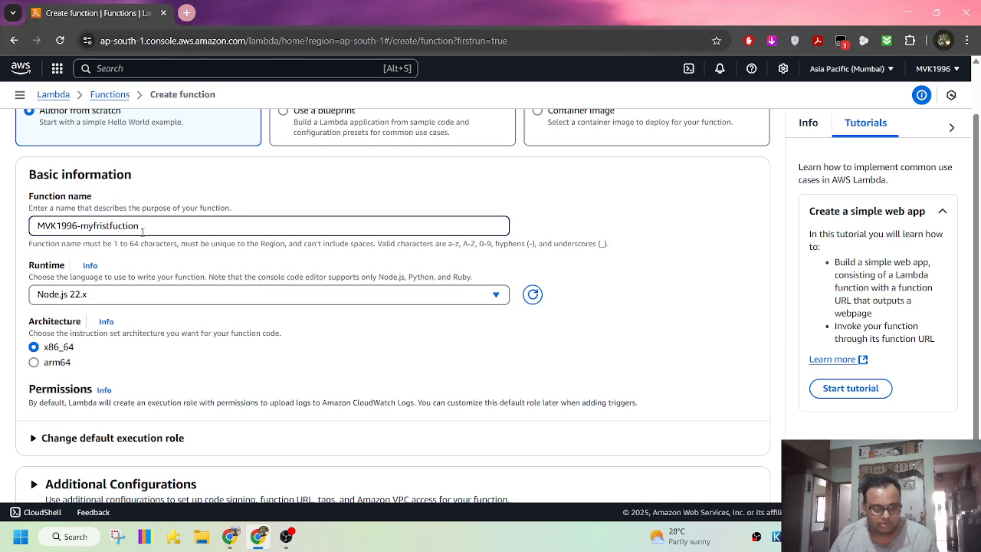
{"action": "double_click", "coordinate": [142, 232]}
{"action": "type", "text": "myf"}
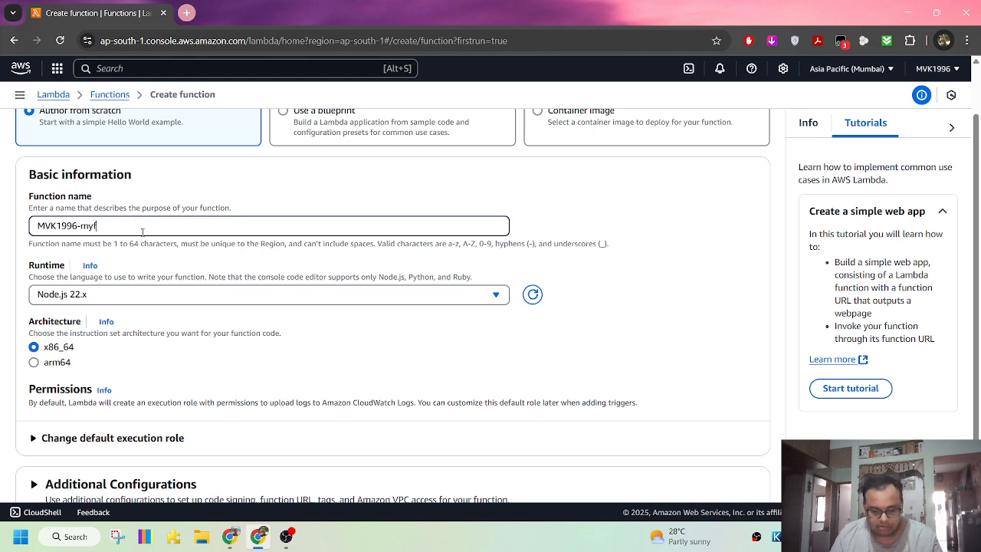
{"action": "type", "text": "irstfunction"}
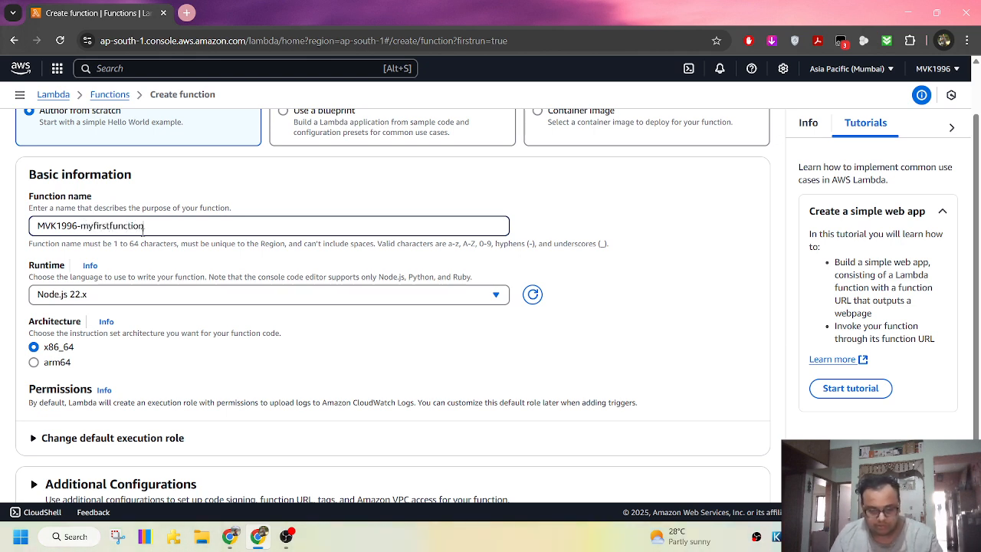
Set the function's runtime to Python 3.13.
{"action": "left_click", "coordinate": [129, 300]}
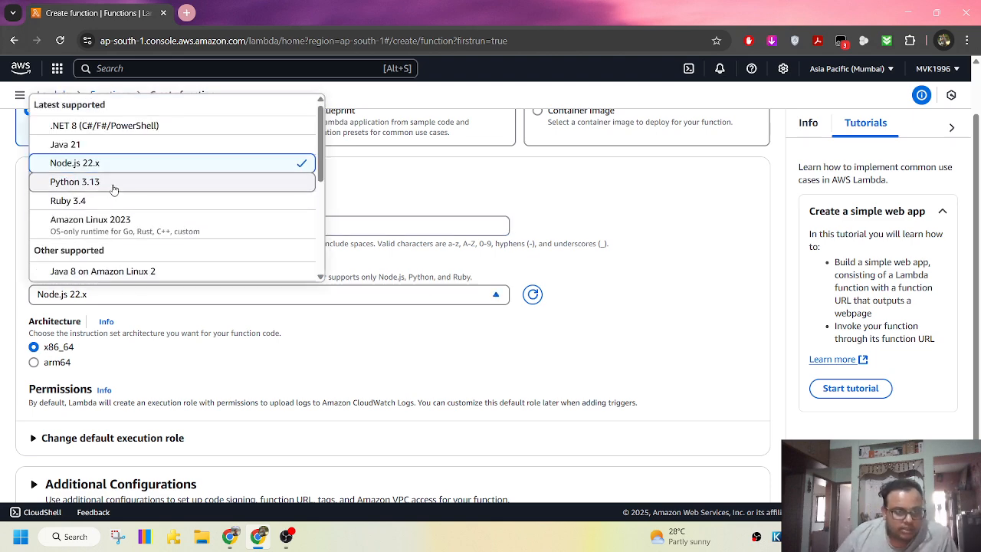
{"action": "left_click", "coordinate": [113, 188]}
{"action": "scroll", "coordinate": [122, 291], "scroll_direction": "down", "scroll_amount": 1}
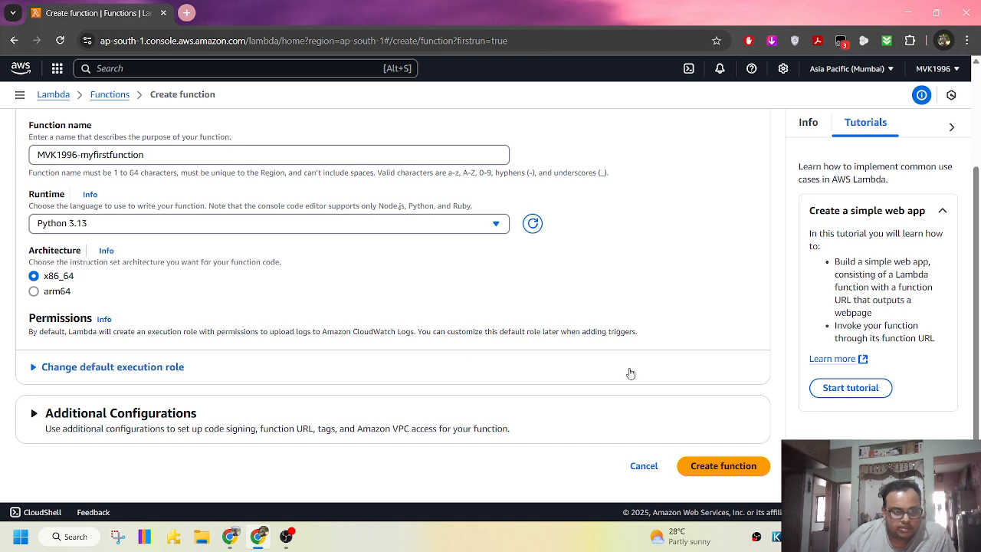
Review the default execution role choices and the additional configuration options for the new function.
{"action": "left_click", "coordinate": [230, 366]}
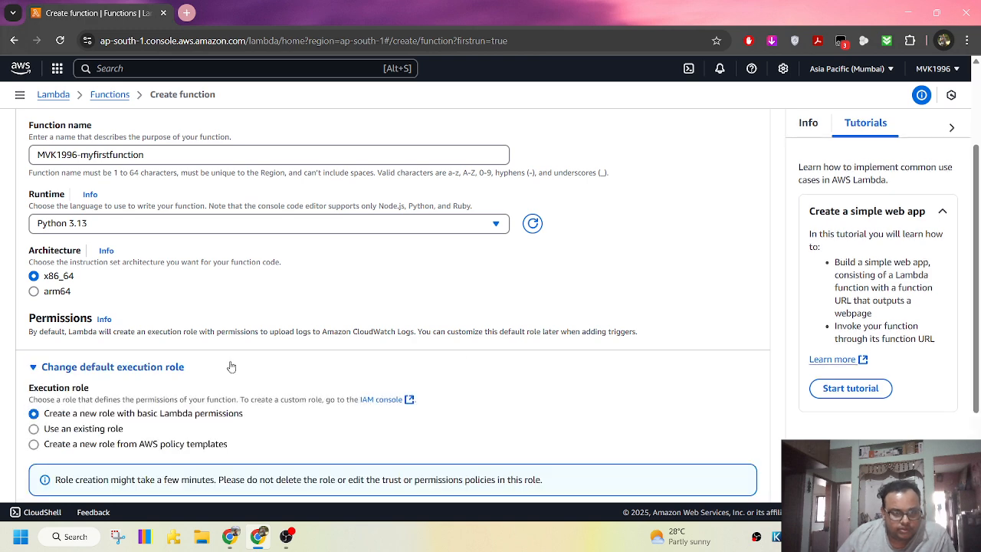
{"action": "left_click", "coordinate": [230, 367]}
{"action": "left_click", "coordinate": [206, 412]}
{"action": "scroll", "coordinate": [209, 408], "scroll_direction": "down", "scroll_amount": 3}
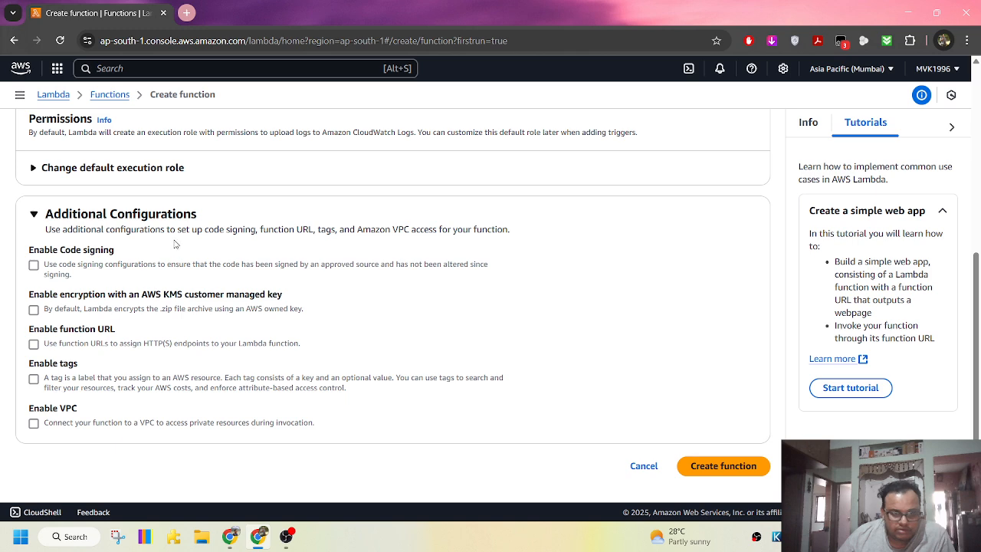
{"action": "left_click", "coordinate": [150, 217]}
{"action": "scroll", "coordinate": [613, 337], "scroll_direction": "up", "scroll_amount": 3}
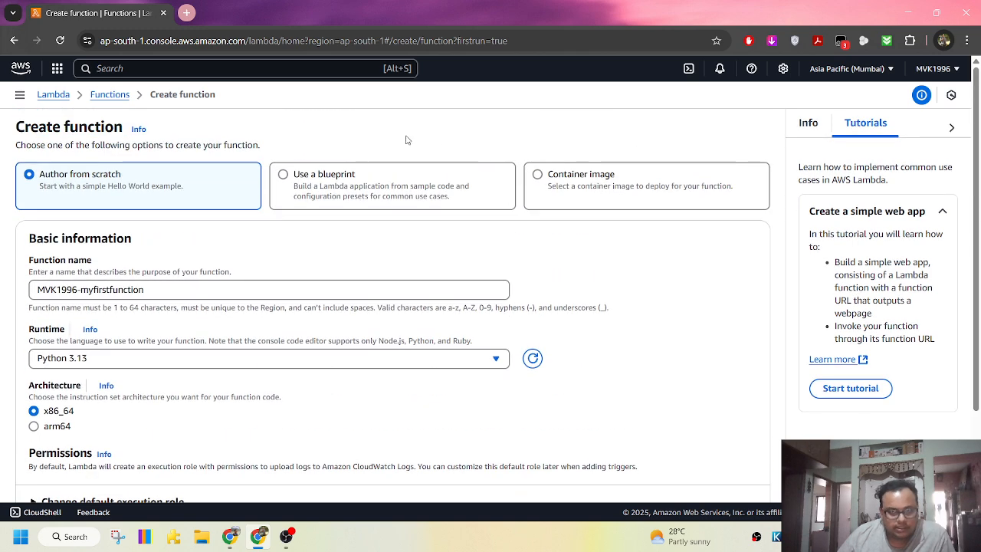
Create the function with the chosen settings and dismiss the success notification.
{"action": "scroll", "coordinate": [536, 291], "scroll_direction": "down", "scroll_amount": 2}
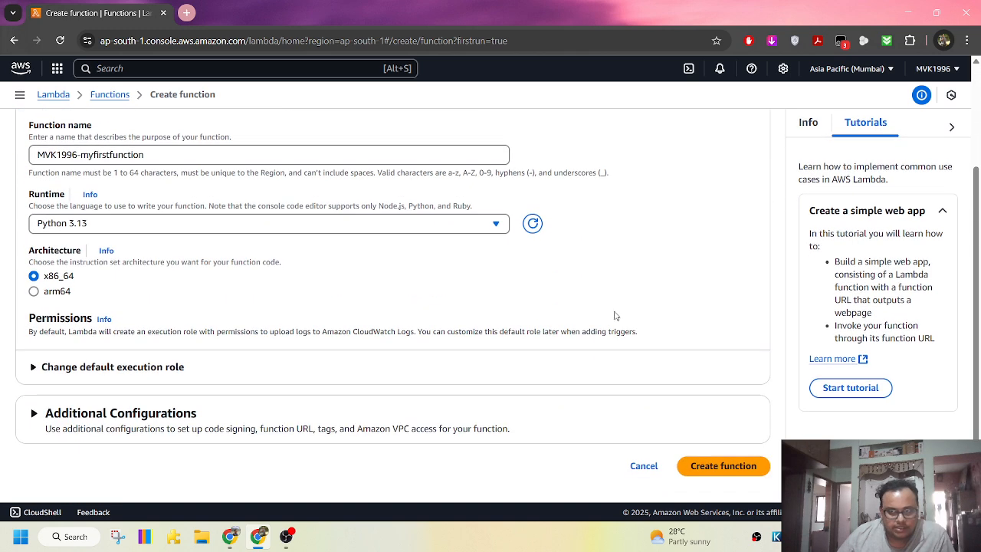
{"action": "left_click", "coordinate": [735, 471]}
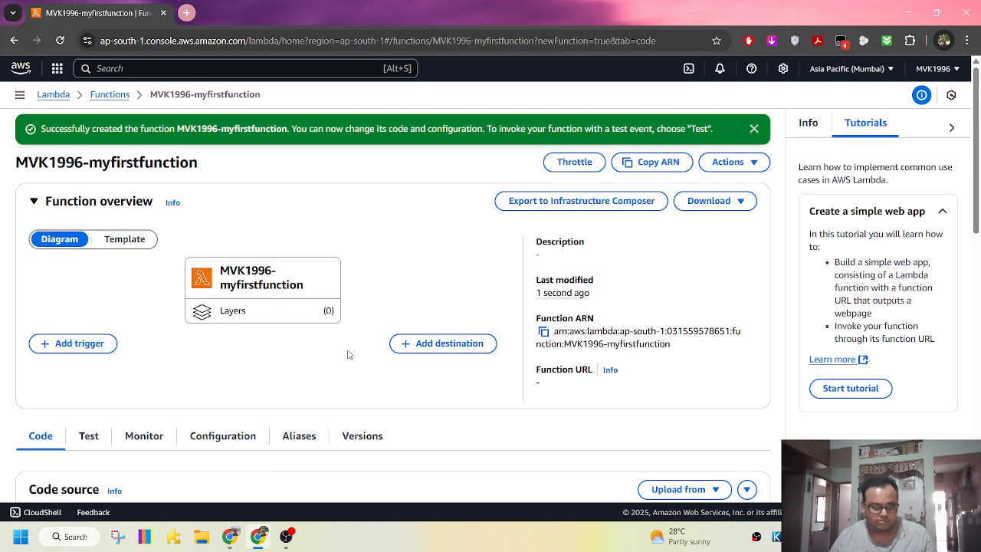
{"action": "left_click", "coordinate": [754, 129]}
Open lambda_function.py in the code source and examine the handler's returned status code and body.
{"action": "scroll", "coordinate": [344, 243], "scroll_direction": "down", "scroll_amount": 4}
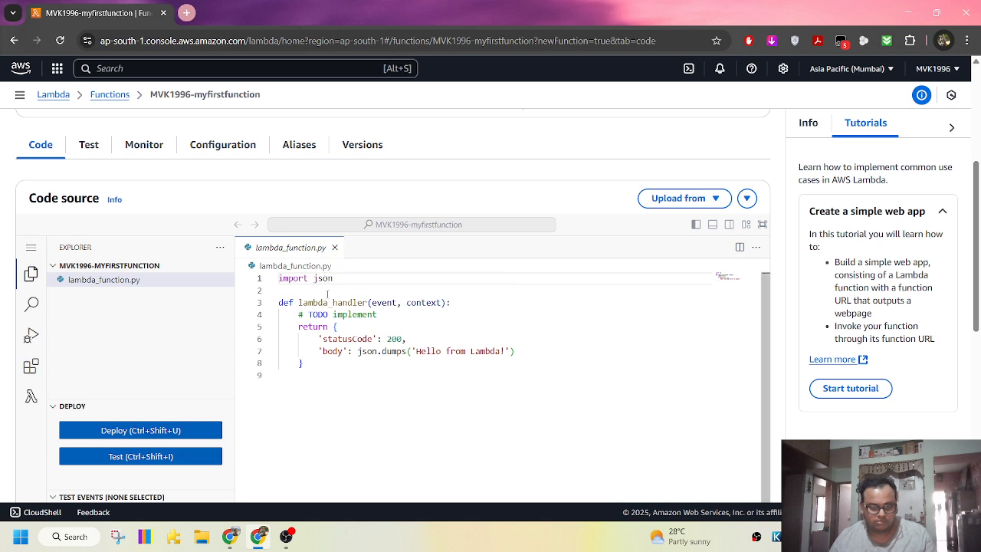
{"action": "right_click", "coordinate": [108, 282]}
{"action": "left_click", "coordinate": [87, 353]}
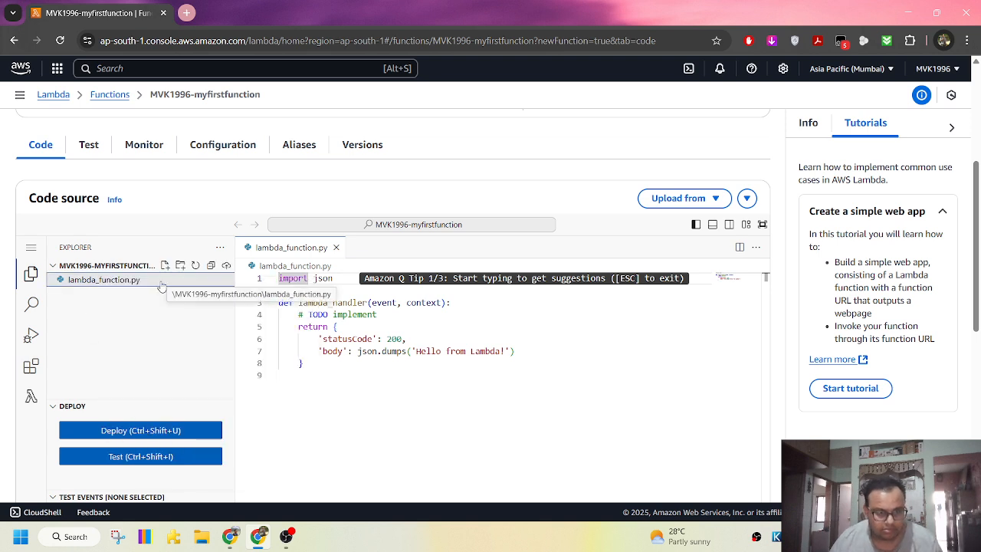
{"action": "left_click", "coordinate": [360, 339]}
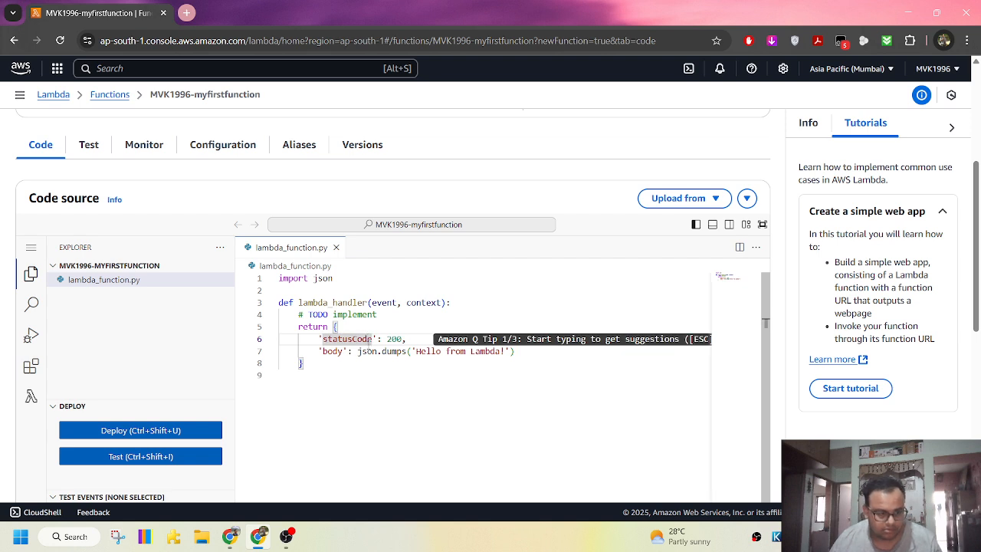
{"action": "left_click", "coordinate": [383, 376]}
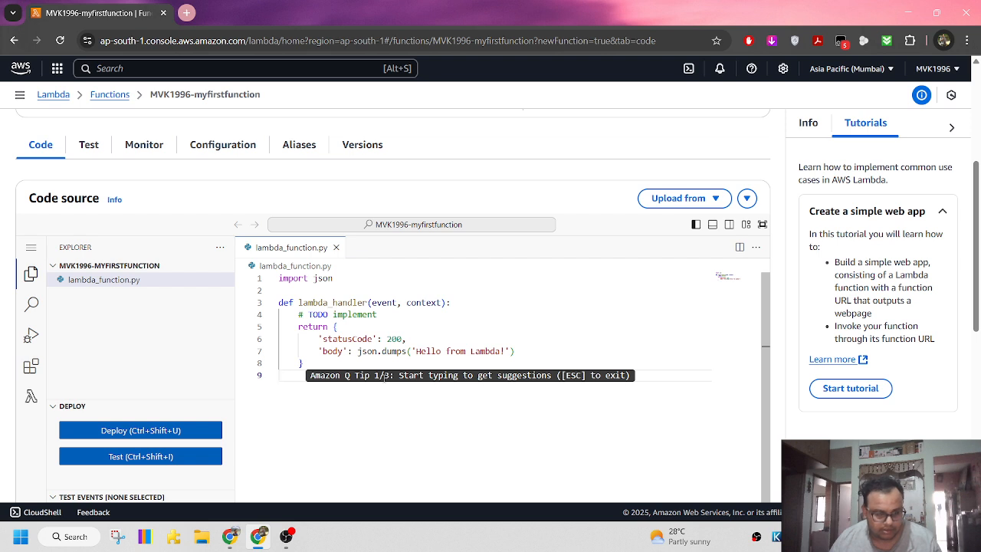
{"action": "left_click", "coordinate": [335, 351]}
{"action": "left_click", "coordinate": [386, 351]}
{"action": "left_click", "coordinate": [437, 352]}
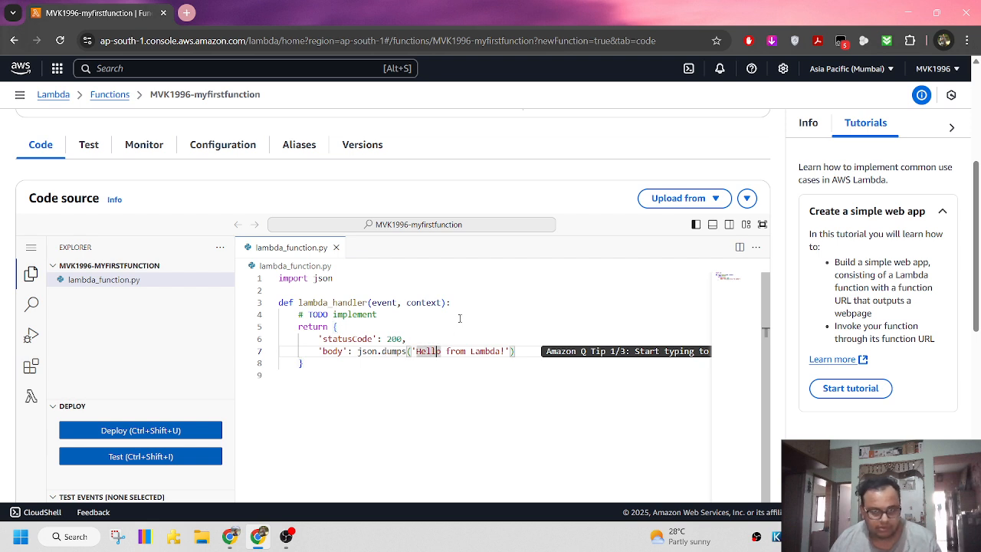
Highlight all the code in lambda_function.py, from the closing brace up to the import line.
{"action": "left_click", "coordinate": [330, 369]}
{"action": "key", "text": "shift+Up"}
{"action": "key", "text": "shift+Up"}
{"action": "key", "text": "shift+Up"}
{"action": "key", "text": "shift+Up"}
{"action": "key", "text": "shift+Up"}
{"action": "key", "text": "shift+Up"}
{"action": "key", "text": "shift+Up"}
{"action": "key", "text": "shift+Up"}
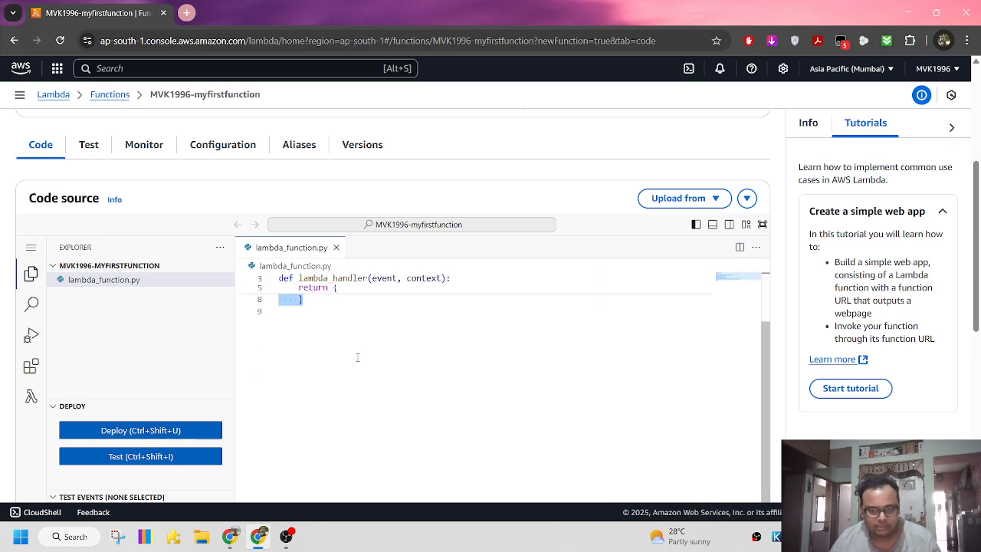
Deploy the function code and start a new test event for it.
{"action": "scroll", "coordinate": [502, 309], "scroll_direction": "up", "scroll_amount": 3}
{"action": "scroll", "coordinate": [501, 309], "scroll_direction": "down", "scroll_amount": 3}
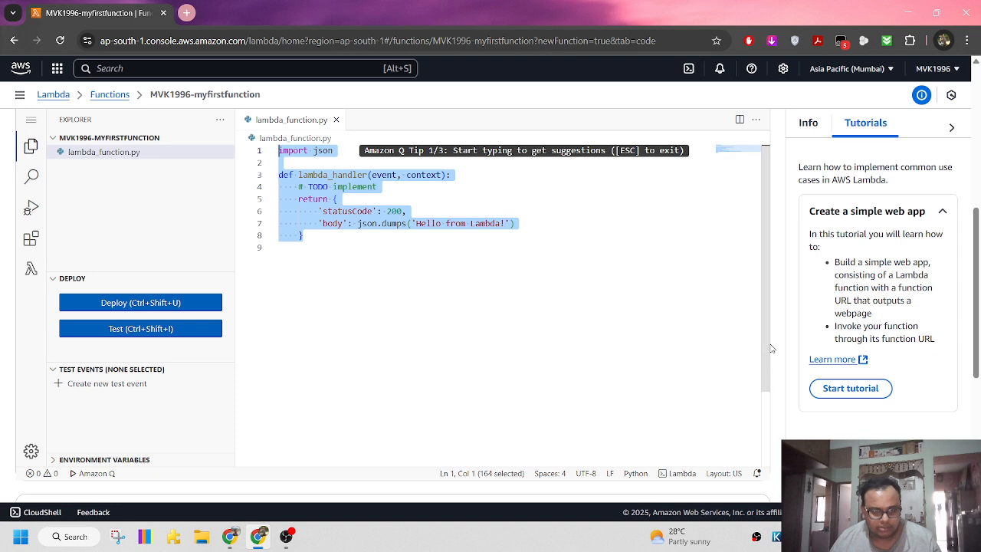
{"action": "left_click", "coordinate": [132, 302]}
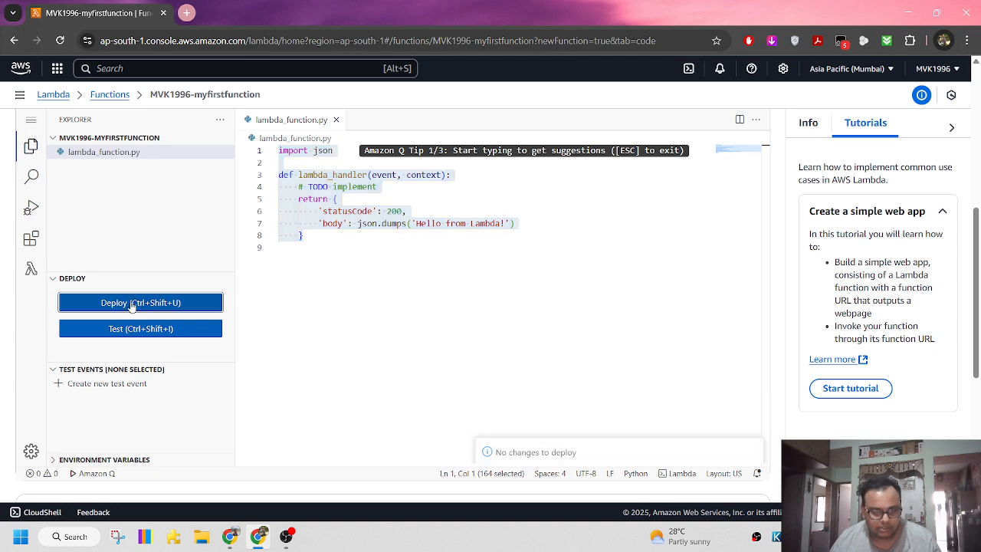
{"action": "left_click", "coordinate": [133, 331]}
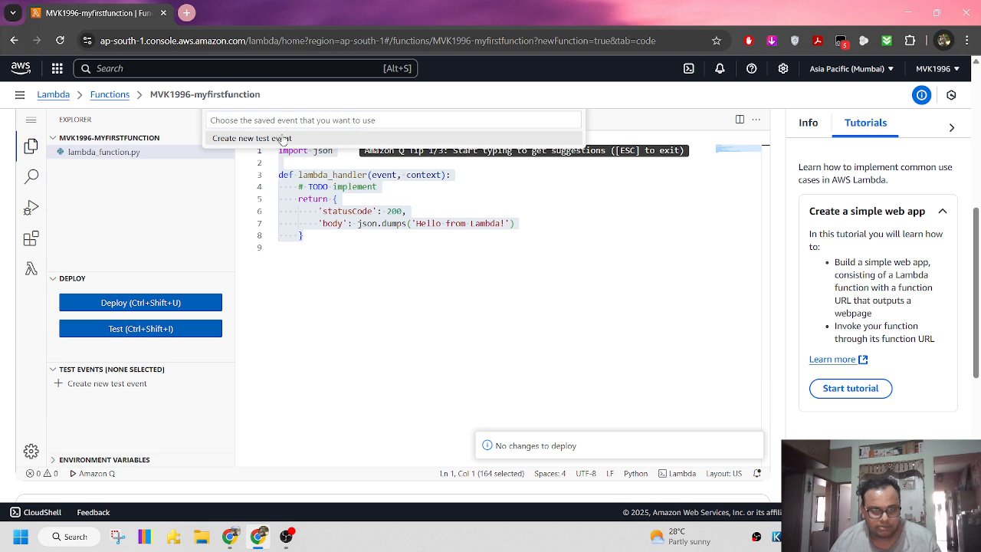
{"action": "left_click", "coordinate": [283, 139]}
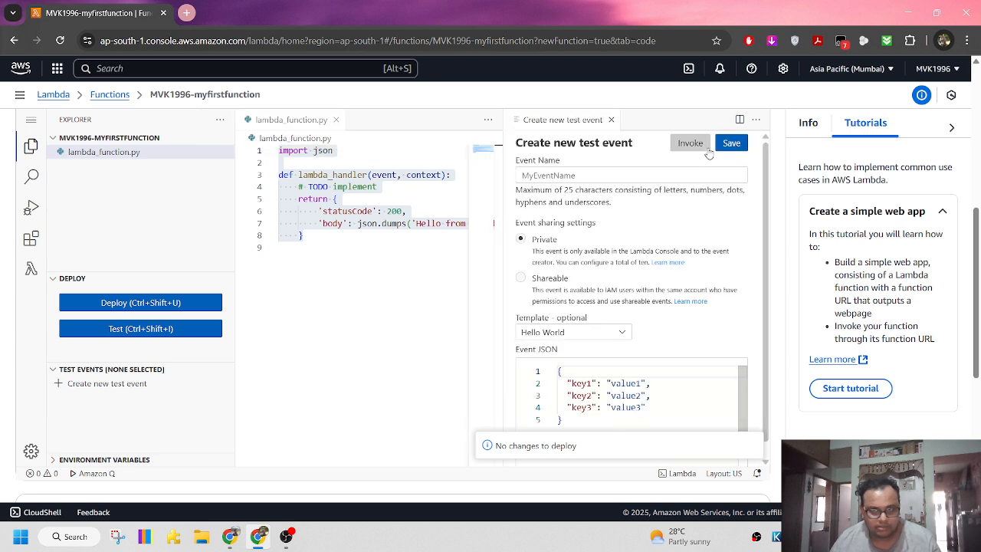
Try to save the test event under the name "Hello From Lambda".
{"action": "left_click", "coordinate": [732, 145]}
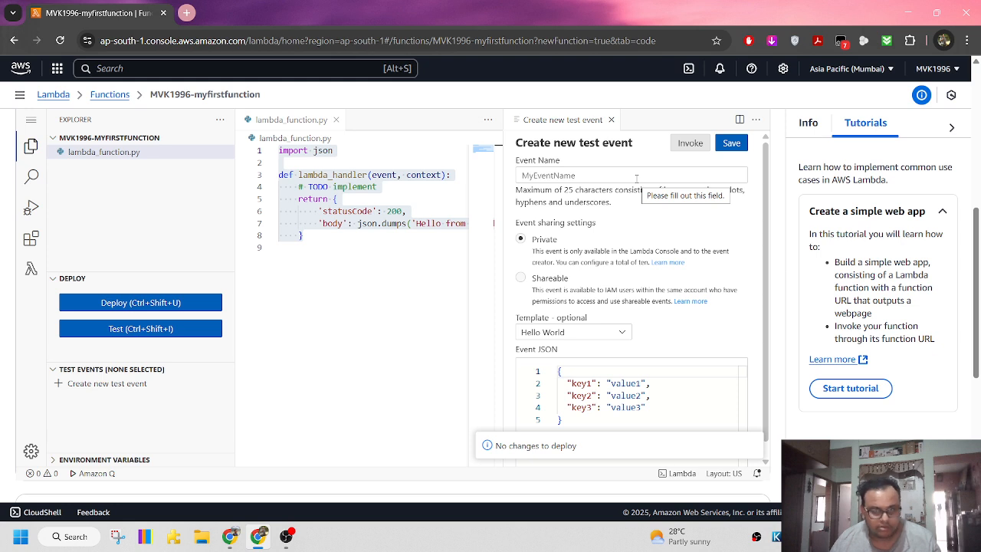
{"action": "left_click", "coordinate": [635, 177]}
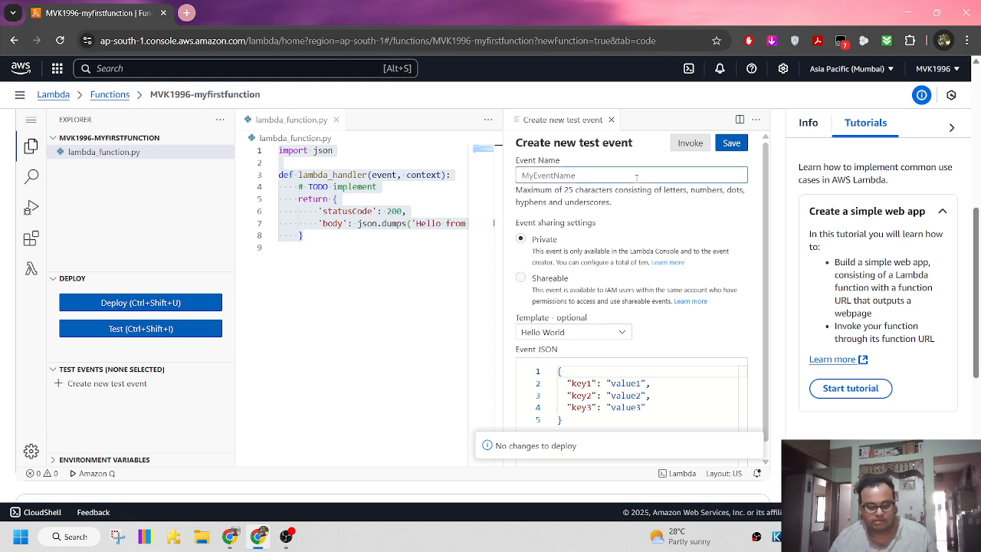
{"action": "type", "text": "Hello From"}
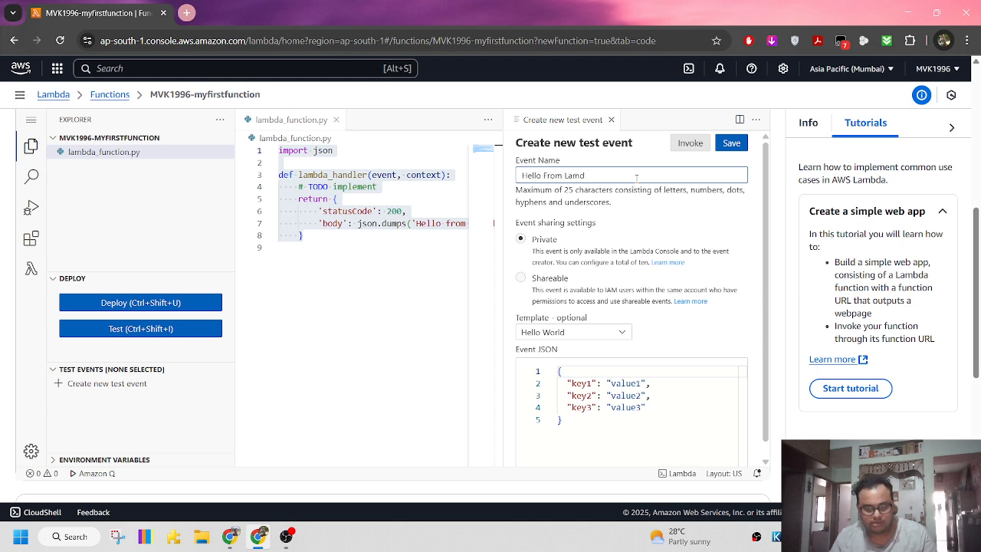
{"action": "type", "text": "Lambda"}
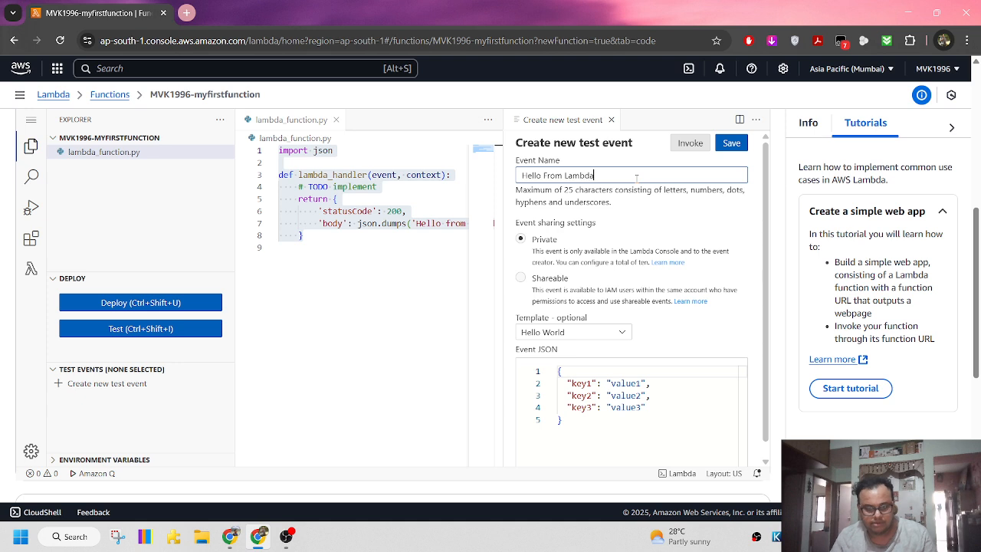
{"action": "left_click", "coordinate": [731, 142]}
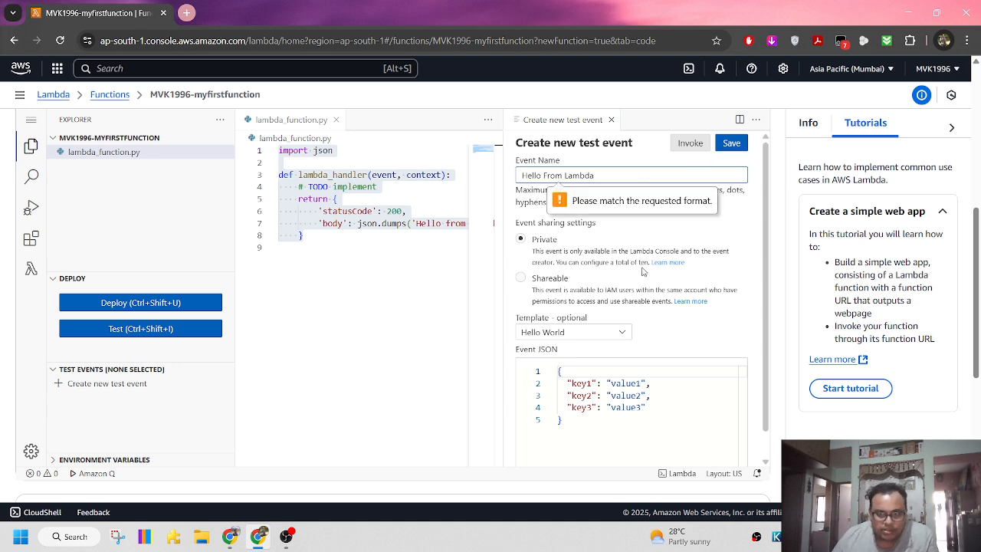
{"action": "left_click", "coordinate": [633, 244]}
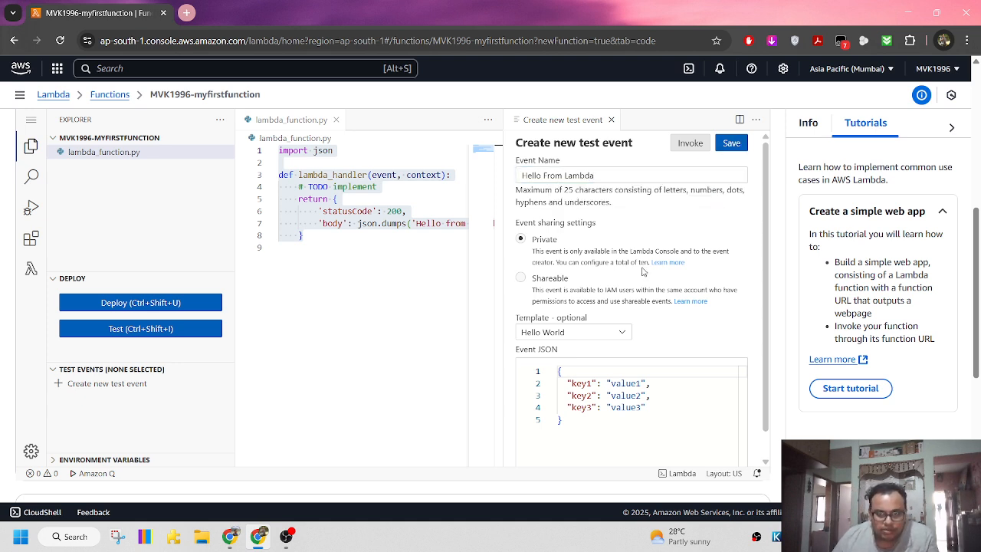
Rename the test event as "hellofromlambda.mvk1996", save it and dismiss the notification.
{"action": "left_click", "coordinate": [597, 175]}
{"action": "key", "text": "ctrl+shift+Left"}
{"action": "key", "text": "ctrl+shift+Left"}
{"action": "key", "text": "ctrl+shift+Left"}
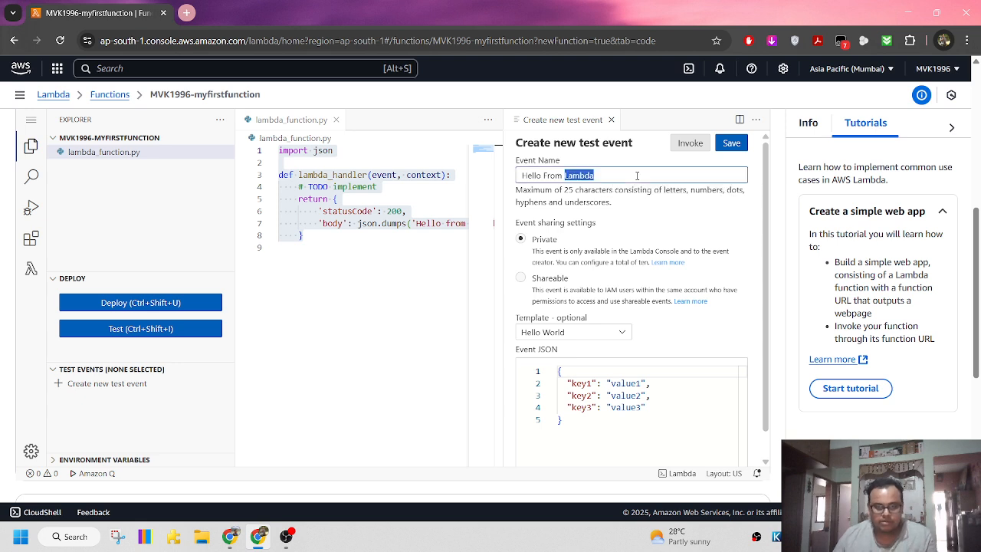
{"action": "type", "text": "hello"}
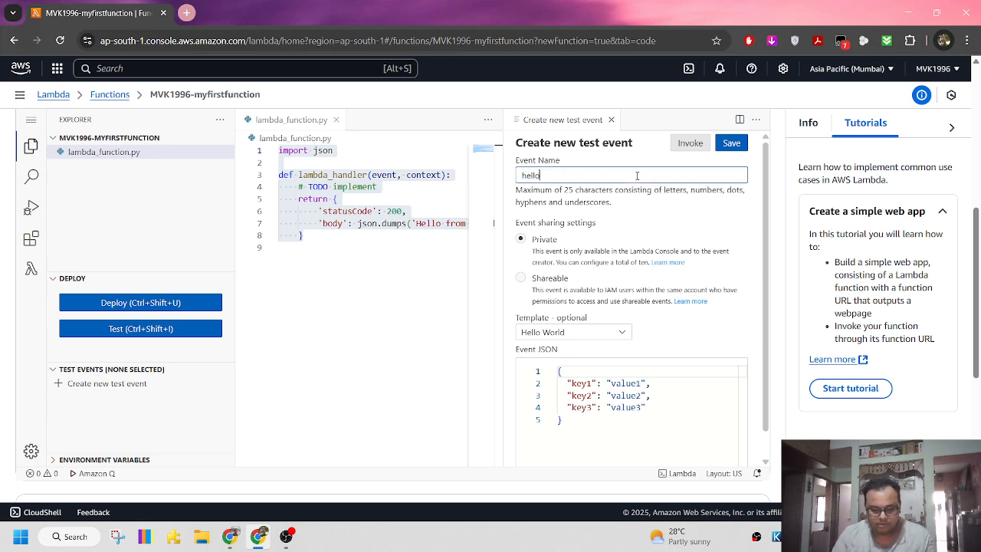
{"action": "type", "text": "fromla"}
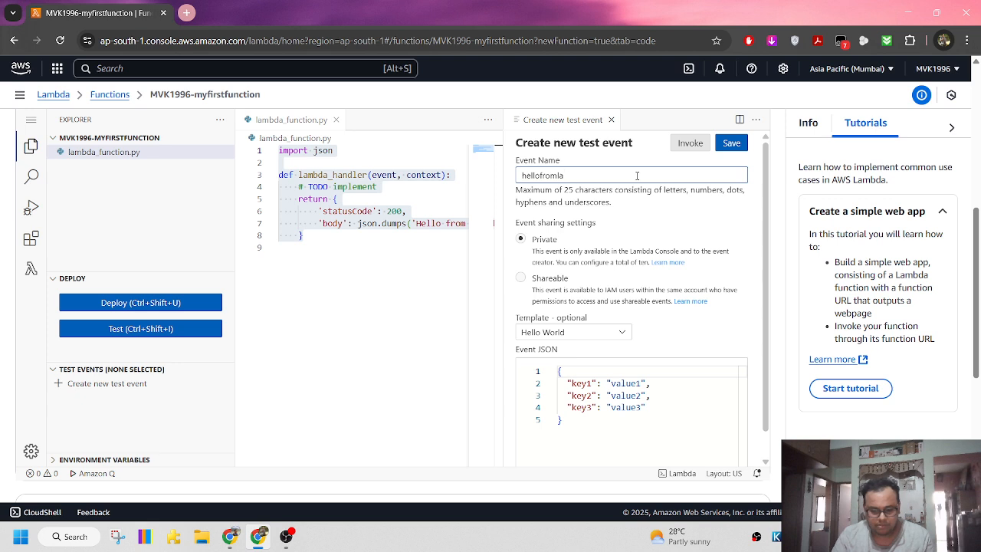
{"action": "type", "text": "mbda.mvk1996"}
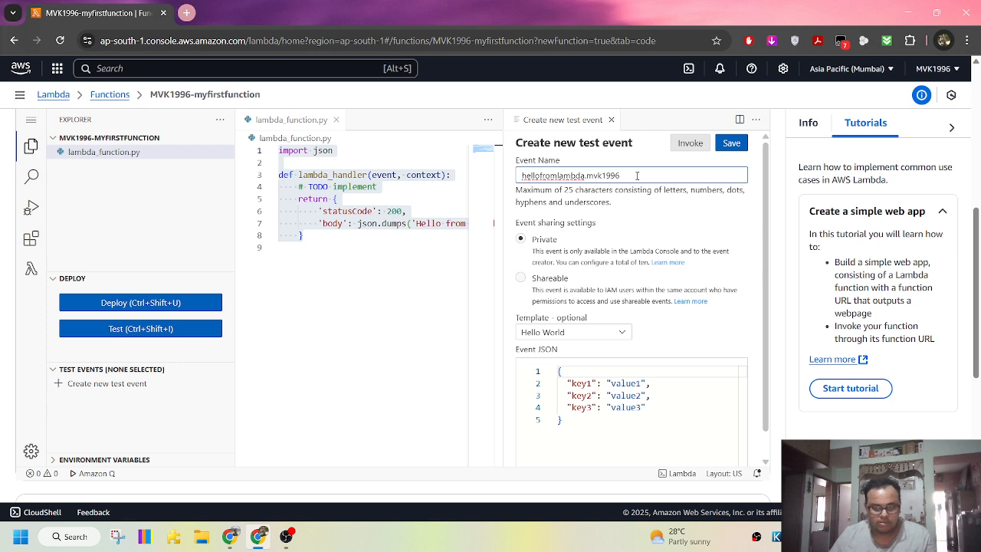
{"action": "left_click", "coordinate": [730, 143]}
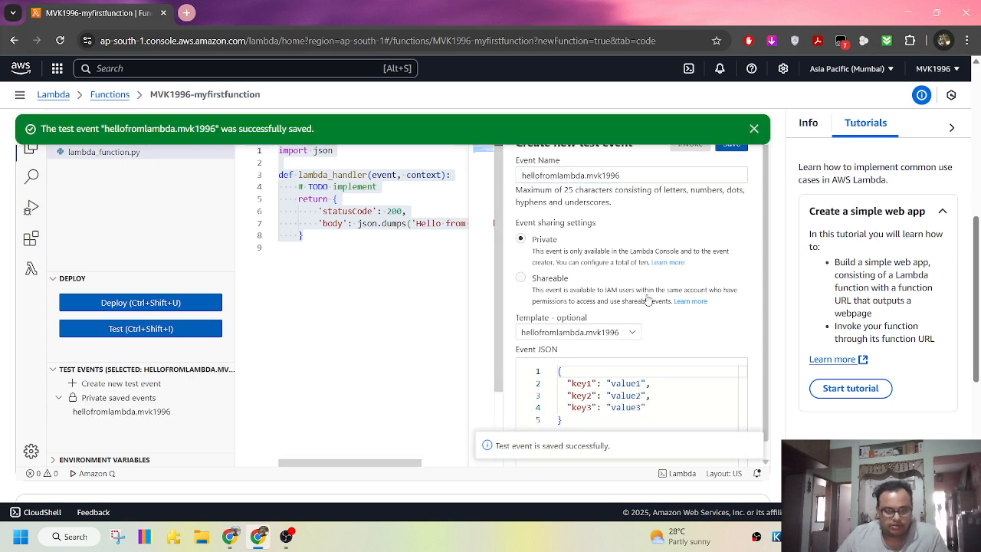
{"action": "left_click", "coordinate": [753, 128]}
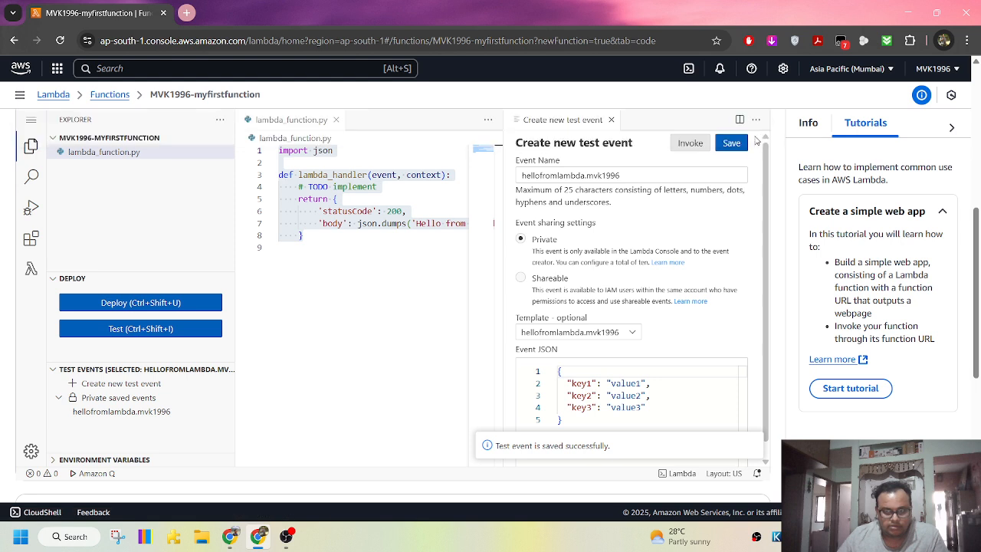
View the Run and Debug options for the function and return to the file explorer.
{"action": "scroll", "coordinate": [686, 214], "scroll_direction": "down", "scroll_amount": 1}
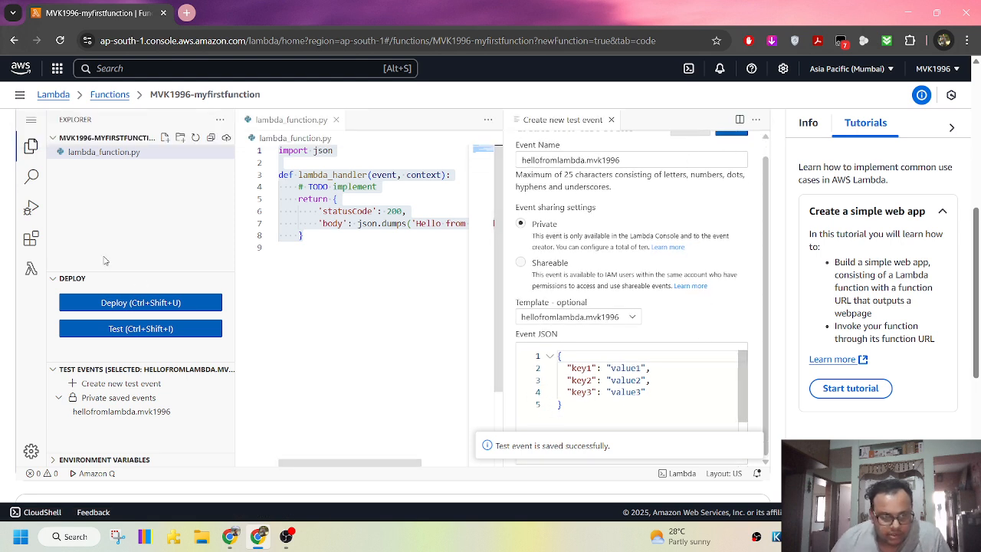
{"action": "left_click", "coordinate": [30, 216]}
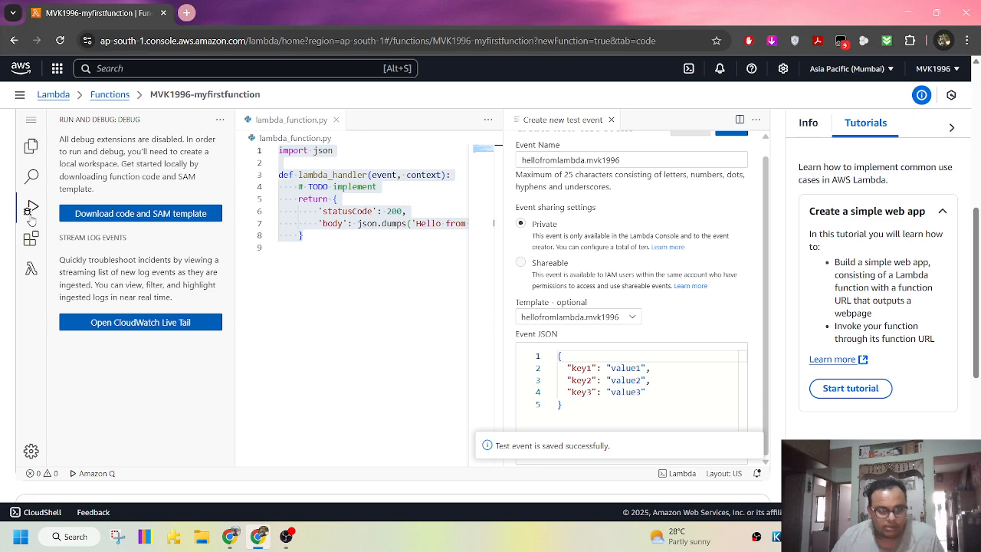
{"action": "scroll", "coordinate": [152, 233], "scroll_direction": "up", "scroll_amount": 1}
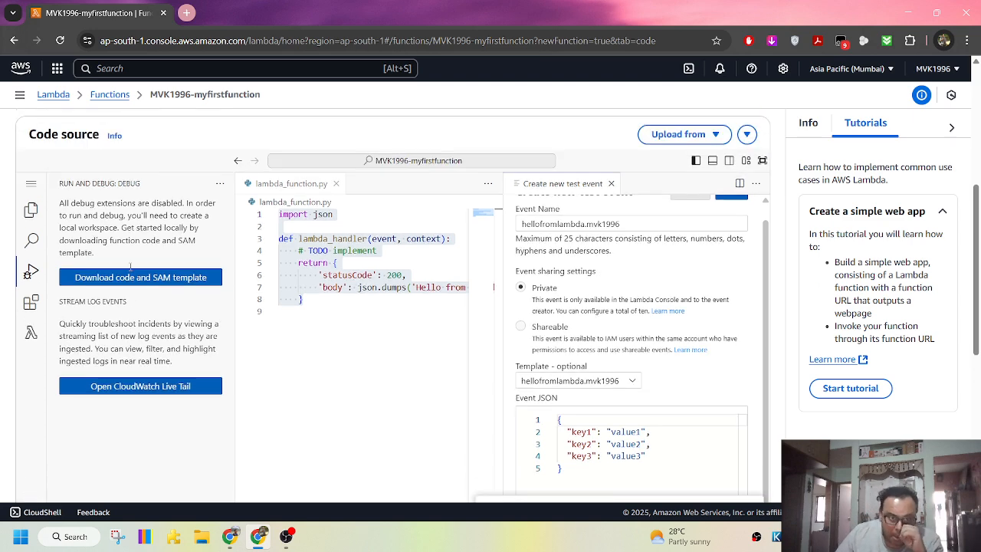
{"action": "left_click", "coordinate": [32, 237]}
{"action": "left_click", "coordinate": [32, 219]}
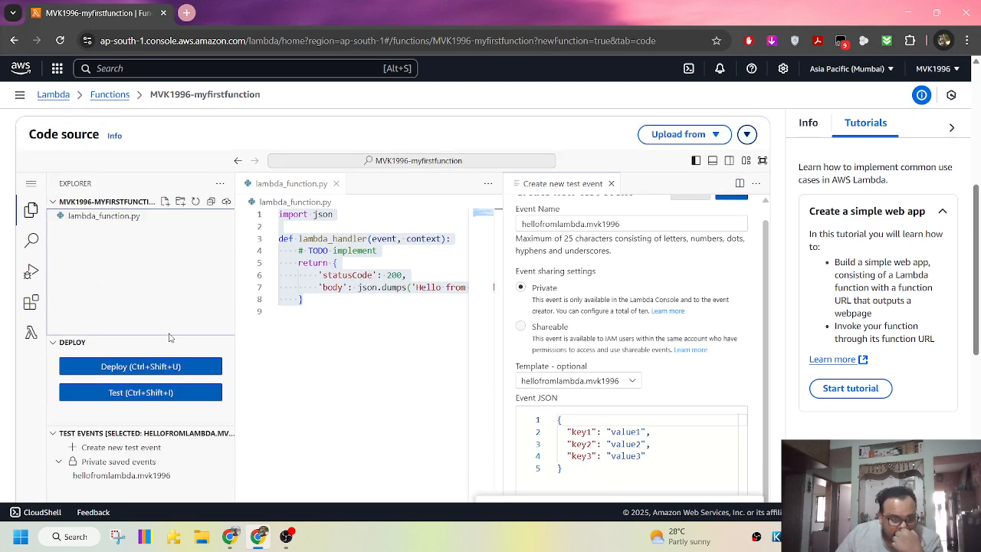
Test the function with the saved event and review the execution results, function logs and event JSON.
{"action": "scroll", "coordinate": [172, 337], "scroll_direction": "down", "scroll_amount": 2}
{"action": "left_click", "coordinate": [140, 265]}
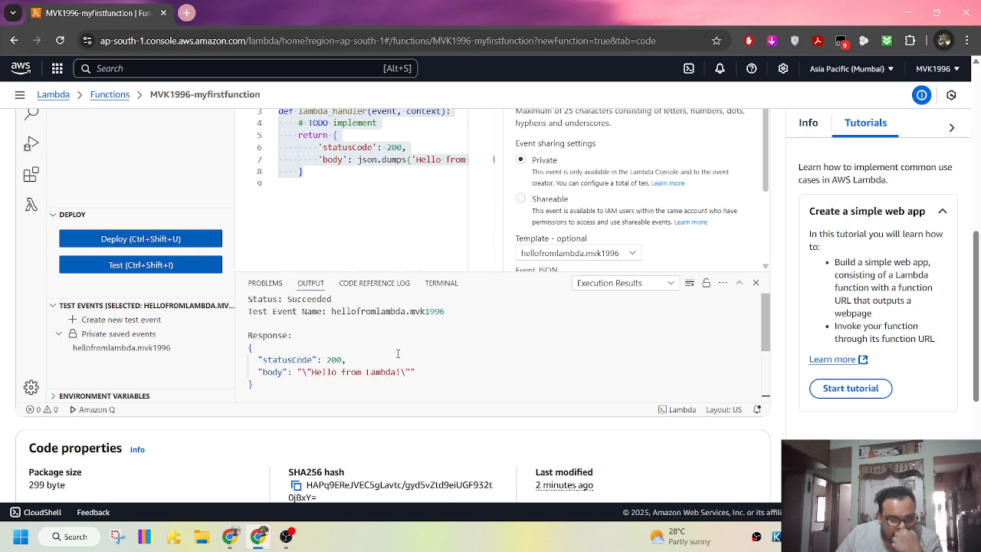
{"action": "scroll", "coordinate": [397, 354], "scroll_direction": "down", "scroll_amount": 5}
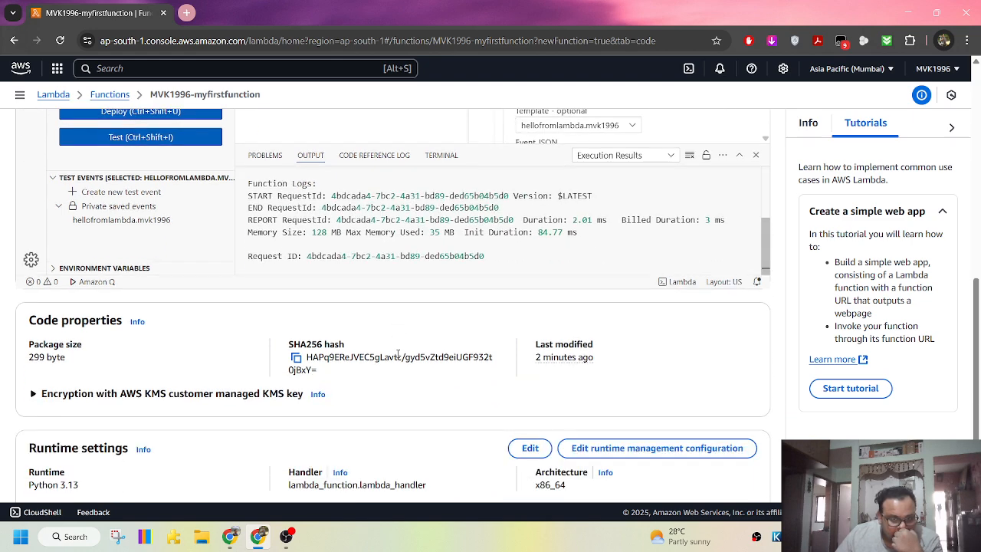
{"action": "scroll", "coordinate": [397, 353], "scroll_direction": "up", "scroll_amount": 8}
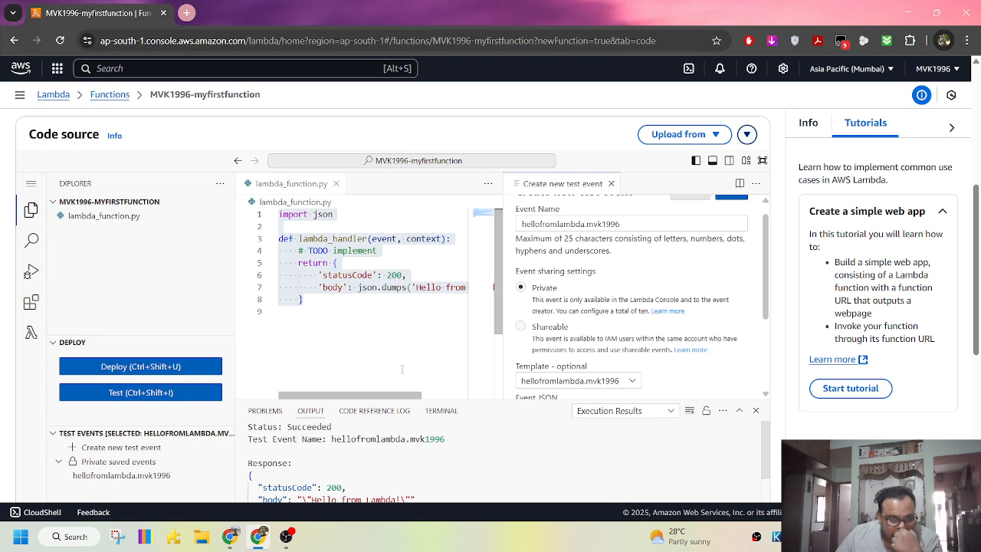
{"action": "scroll", "coordinate": [402, 369], "scroll_direction": "down", "scroll_amount": 1}
{"action": "scroll", "coordinate": [554, 340], "scroll_direction": "down", "scroll_amount": 3}
{"action": "scroll", "coordinate": [668, 331], "scroll_direction": "down", "scroll_amount": 2}
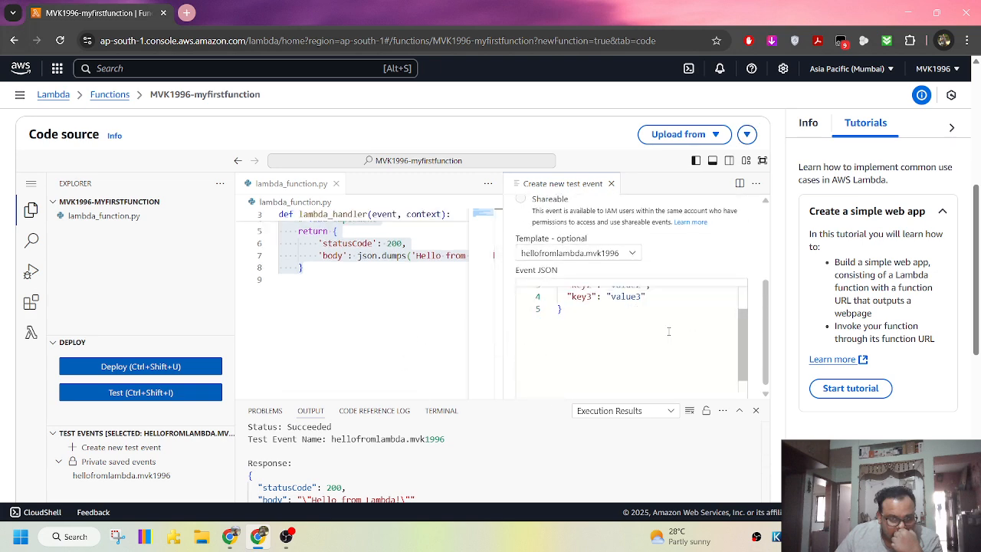
{"action": "scroll", "coordinate": [668, 331], "scroll_direction": "up", "scroll_amount": 5}
{"action": "scroll", "coordinate": [399, 338], "scroll_direction": "down", "scroll_amount": 3}
Check the workspace for problems, and highlight the response body text "Hello from Lambda!" in the execution output.
{"action": "left_click", "coordinate": [276, 230]}
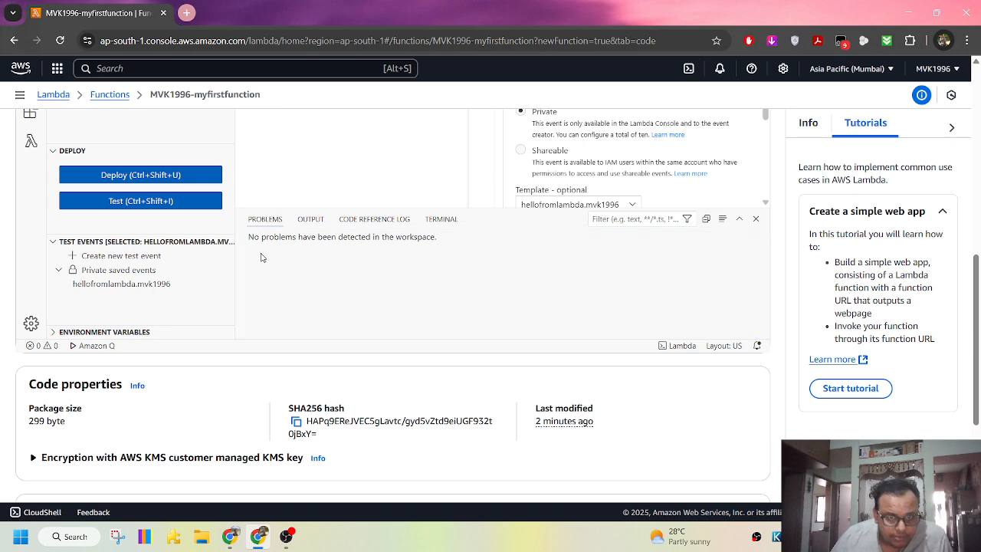
{"action": "left_click_drag", "start_coordinate": [235, 239], "coordinate": [196, 239]}
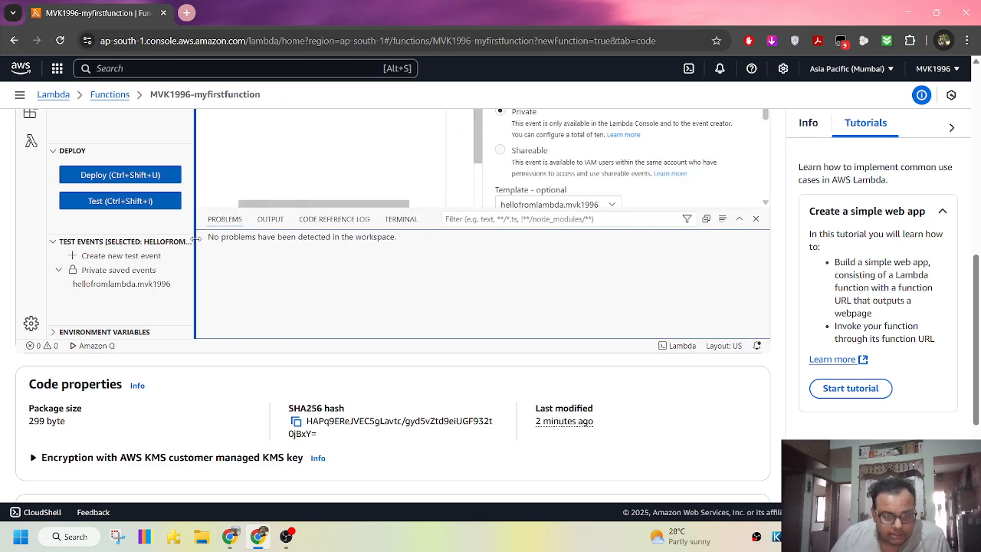
{"action": "left_click", "coordinate": [270, 220]}
{"action": "left_click", "coordinate": [341, 259]}
{"action": "scroll", "coordinate": [341, 259], "scroll_direction": "down", "scroll_amount": 1}
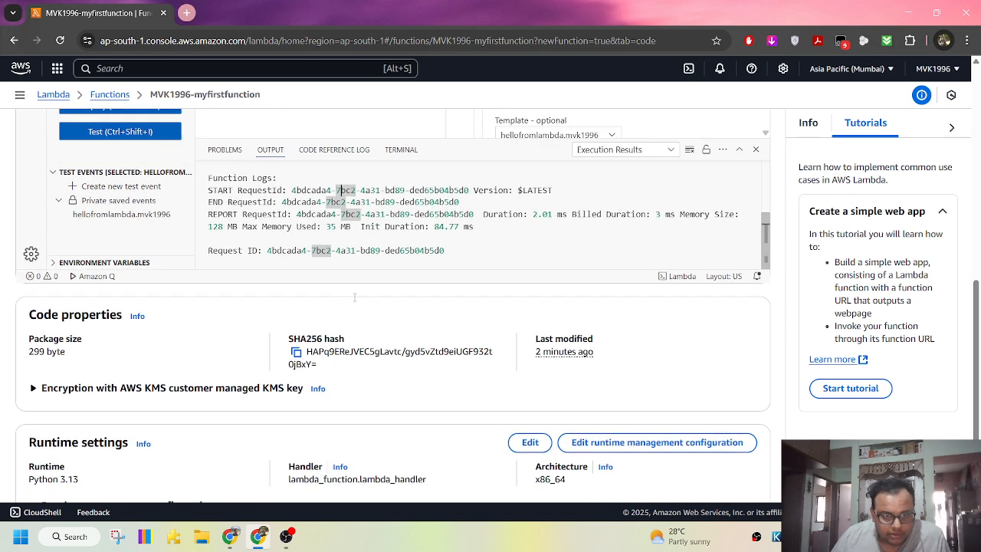
{"action": "scroll", "coordinate": [447, 252], "scroll_direction": "up", "scroll_amount": 1}
{"action": "scroll", "coordinate": [447, 251], "scroll_direction": "up", "scroll_amount": 3}
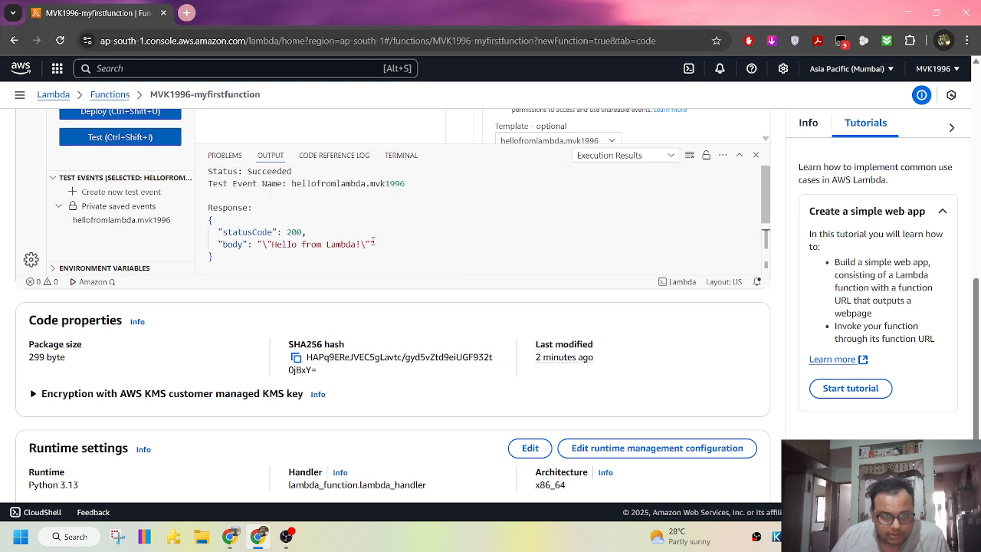
{"action": "left_click_drag", "start_coordinate": [362, 244], "coordinate": [267, 245]}
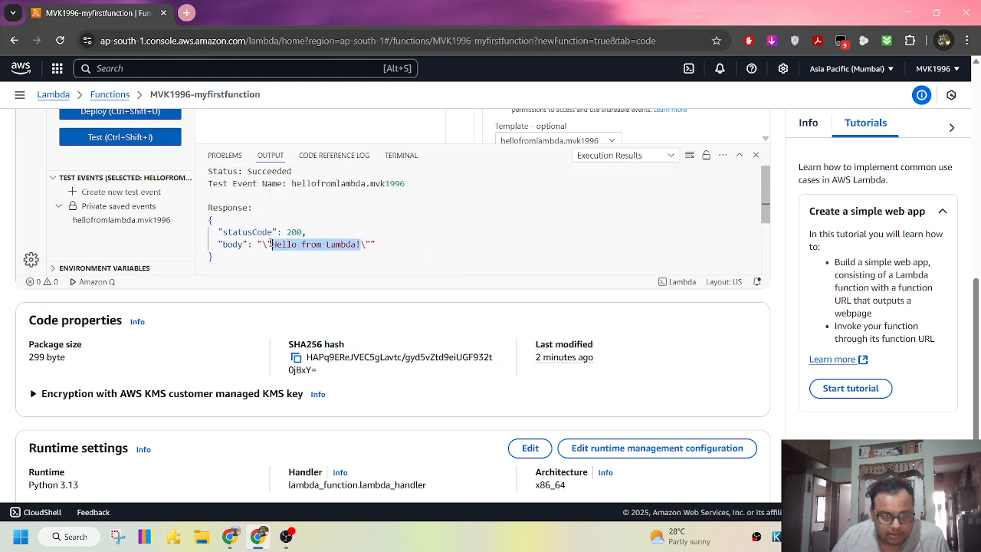
Highlight the terminal's sentence about running and debugging code with the SAM CLI, and copy the word "IDE" from it.
{"action": "left_click", "coordinate": [401, 157]}
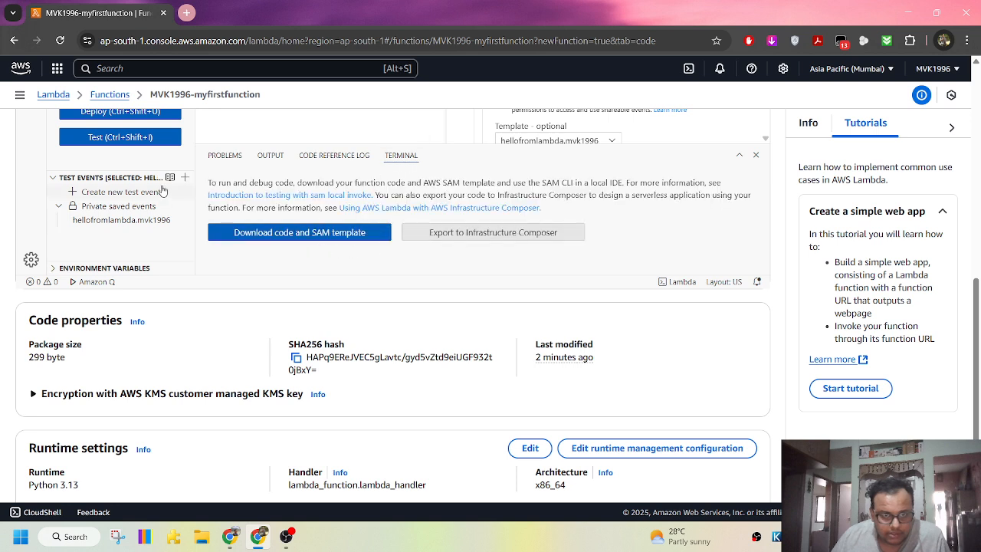
{"action": "left_click_drag", "start_coordinate": [207, 182], "coordinate": [623, 191]}
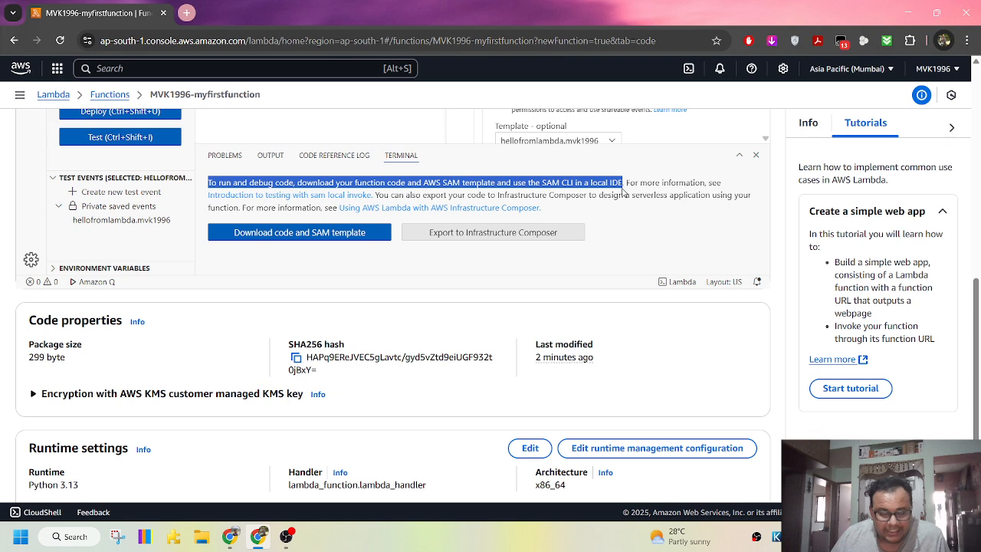
{"action": "double_click", "coordinate": [616, 183]}
{"action": "right_click", "coordinate": [615, 188]}
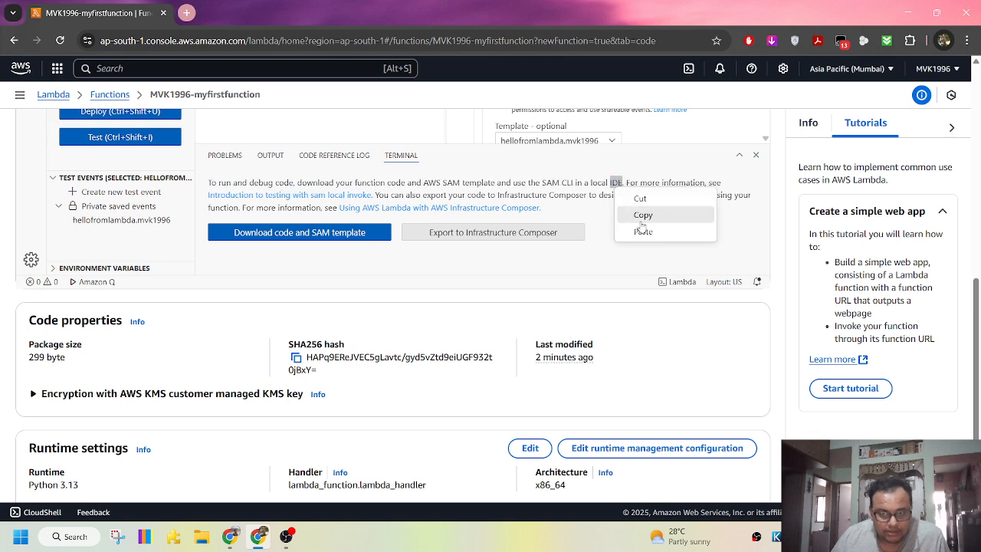
{"action": "left_click", "coordinate": [643, 216]}
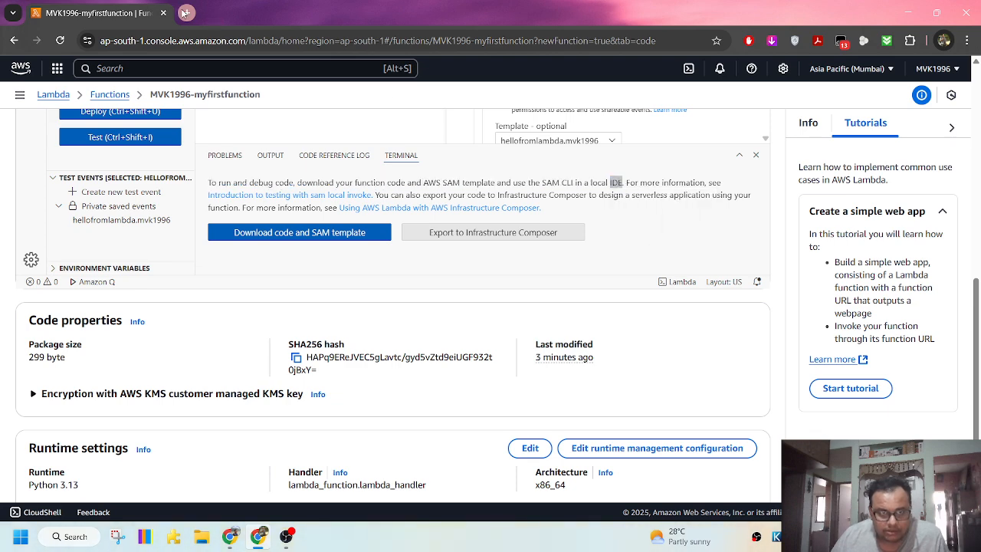
Search the web for the pasted clipboard text in a new browser tab.
{"action": "left_click", "coordinate": [186, 12]}
{"action": "key", "text": "ctrl+v"}
{"action": "key", "text": "Return"}
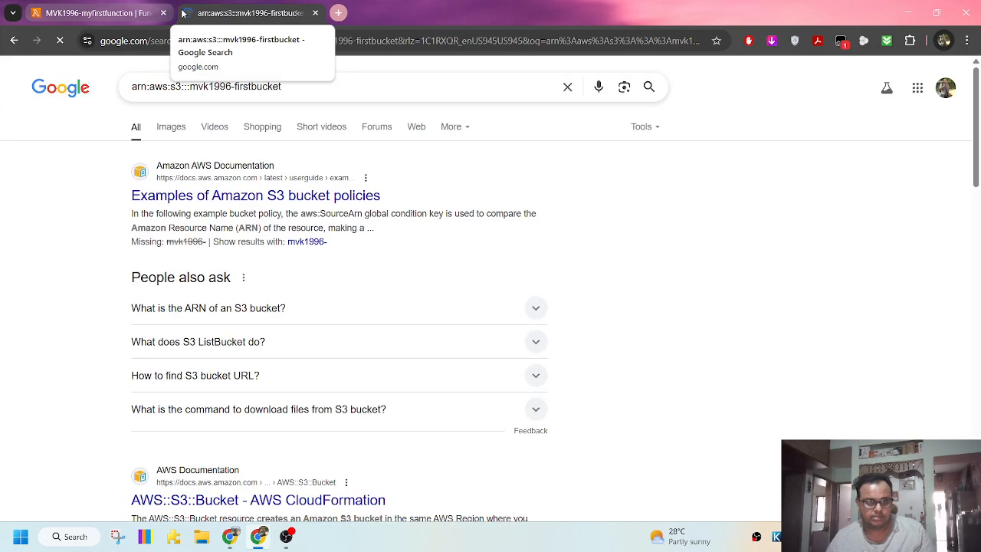
{"action": "left_click_drag", "start_coordinate": [283, 86], "coordinate": [167, 86]}
{"action": "left_click", "coordinate": [121, 71]}
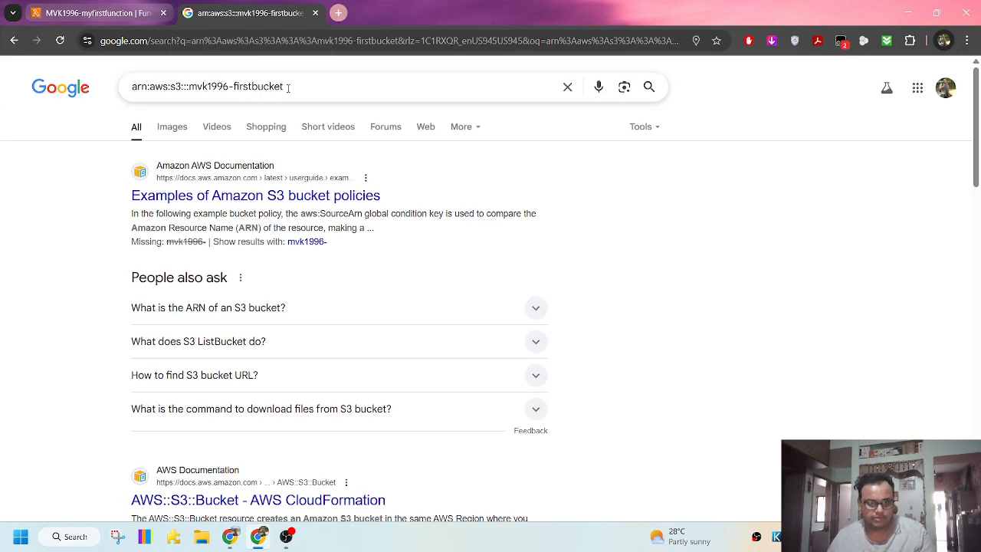
{"action": "left_click_drag", "start_coordinate": [292, 96], "coordinate": [162, 86]}
{"action": "left_click_drag", "start_coordinate": [199, 86], "coordinate": [143, 86]}
{"action": "key", "text": "ctrl+a"}
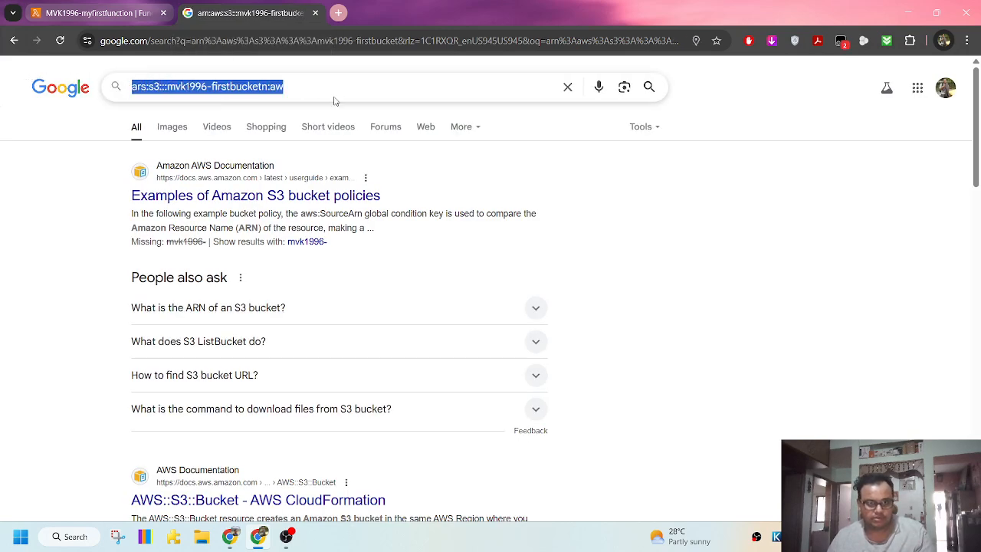
{"action": "left_click", "coordinate": [334, 96]}
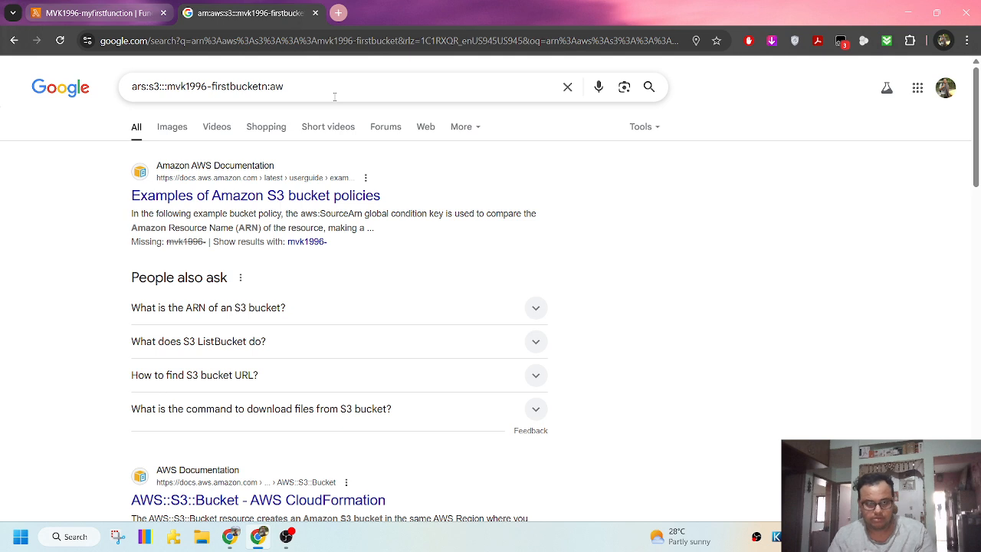
{"action": "left_click", "coordinate": [334, 97]}
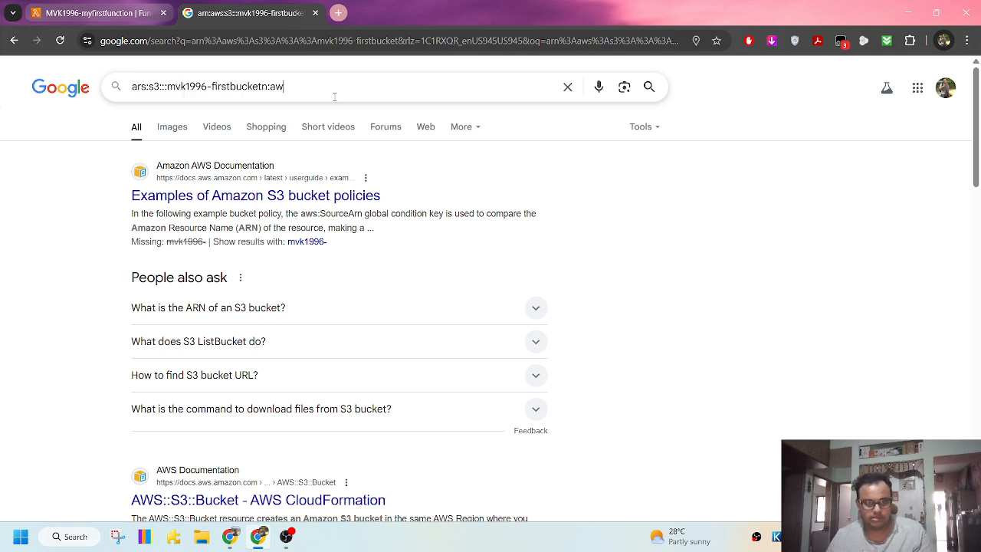
Search Google for "what is IDE" and close the search tab to return to the Lambda function.
{"action": "key", "text": "ctrl+a"}
{"action": "key", "text": "BackSpace"}
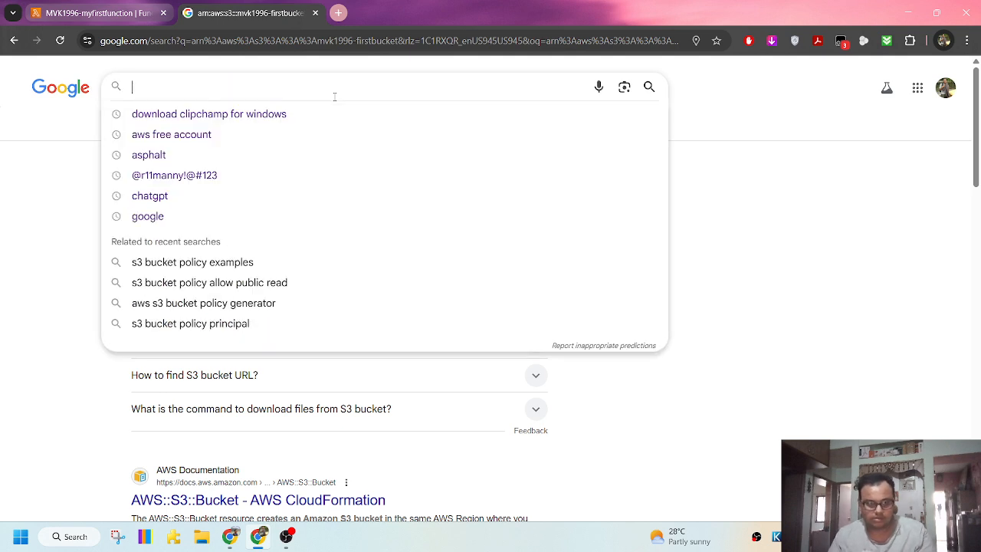
{"action": "type", "text": "what is IDE"}
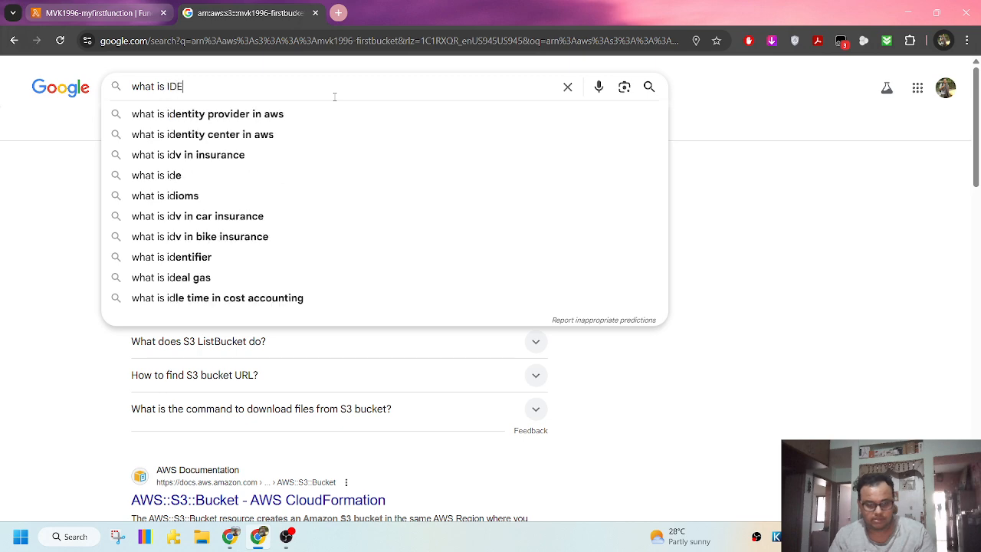
{"action": "key", "text": "Return"}
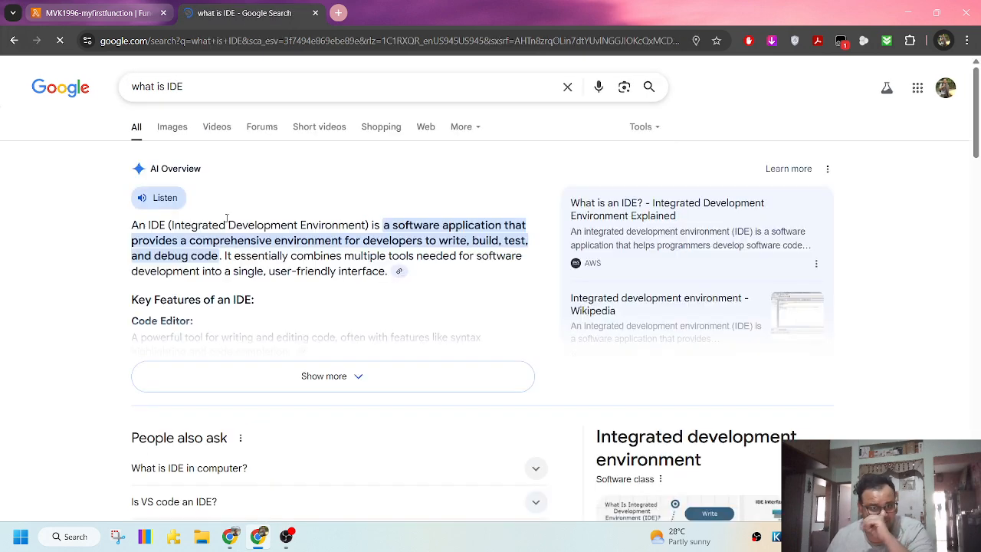
{"action": "left_click", "coordinate": [315, 14]}
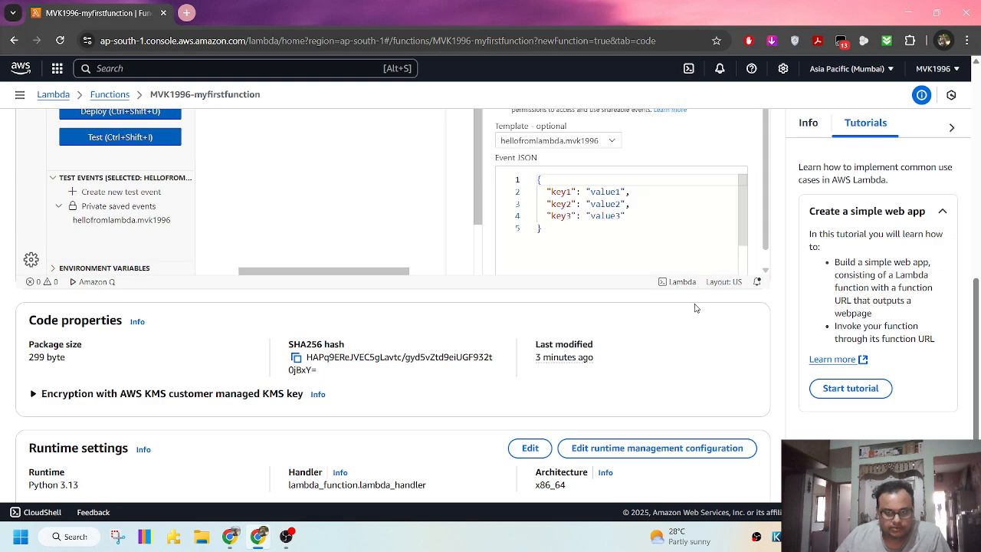
{"action": "scroll", "coordinate": [695, 307], "scroll_direction": "up", "scroll_amount": 8}
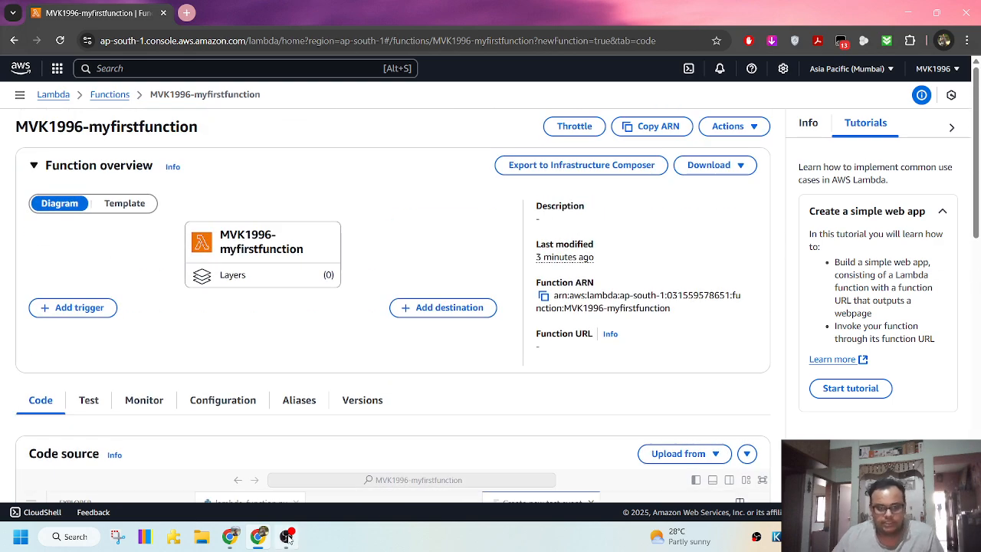
{"action": "left_click", "coordinate": [287, 536]}
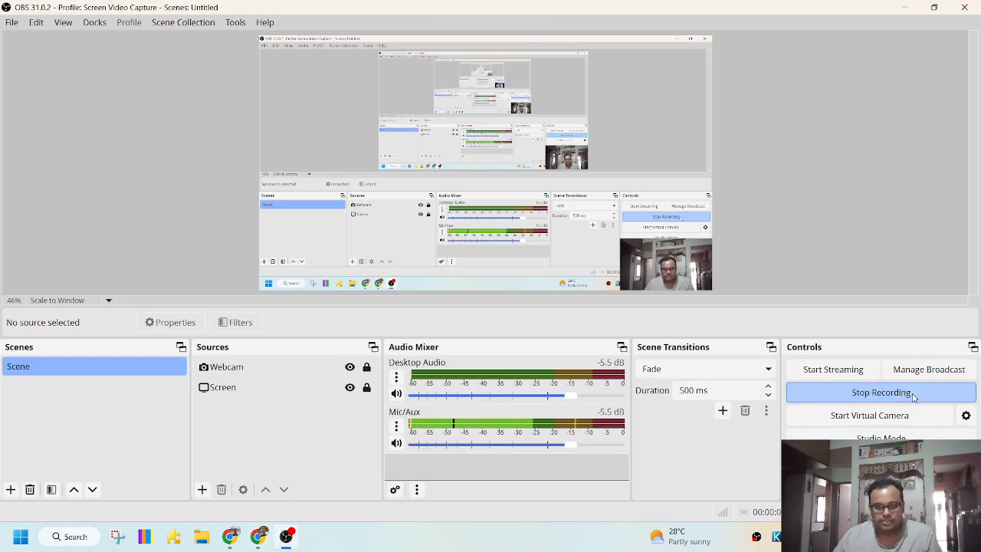